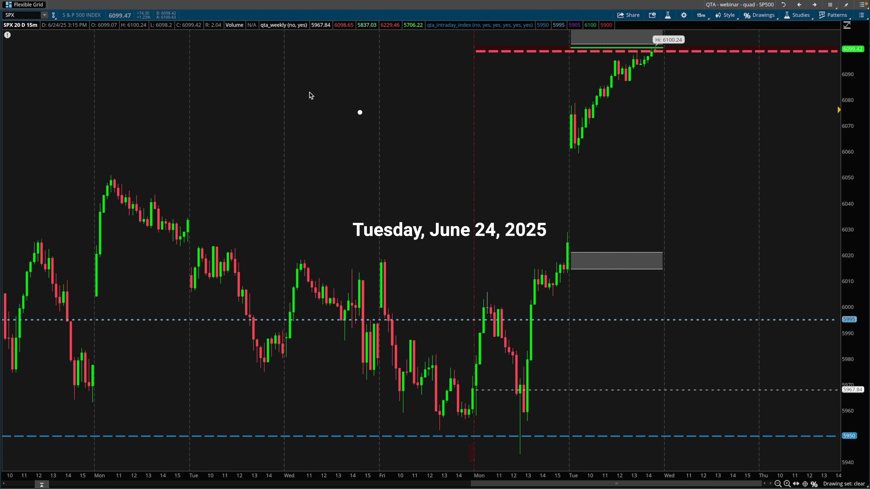
Underline the SPX chart's timeframe, mark the day's high, clear the marks and compress the price axis to show prices above 6100
drag(30, 34, 59, 35)
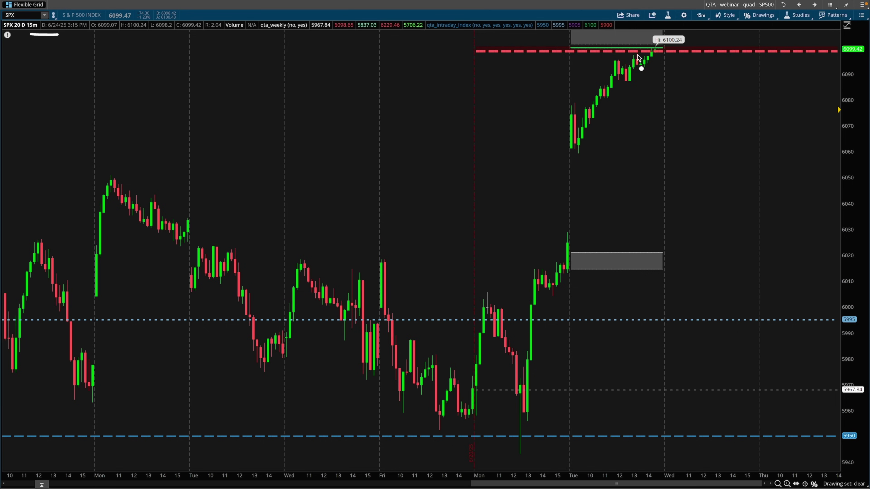
mouse_move(649, 39)
mouse_down()
mouse_move(543, 194)
mouse_move(635, 19)
mouse_up()
key(Escape)
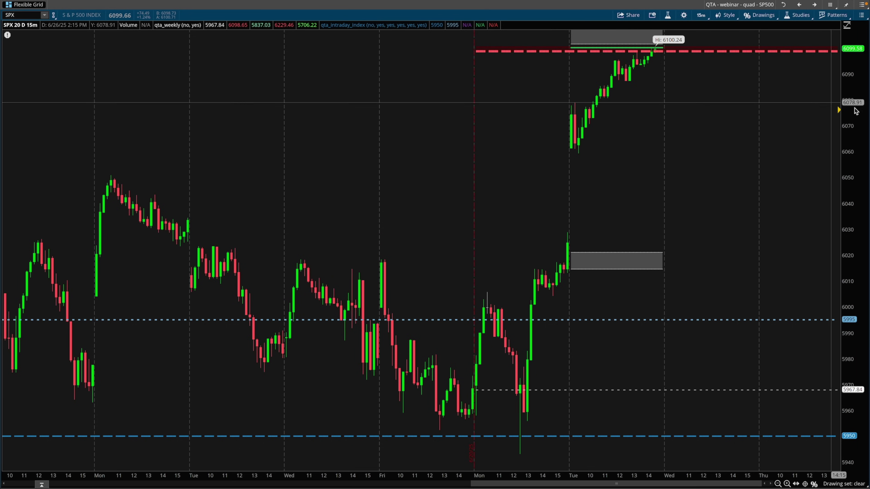
drag(856, 107, 850, 153)
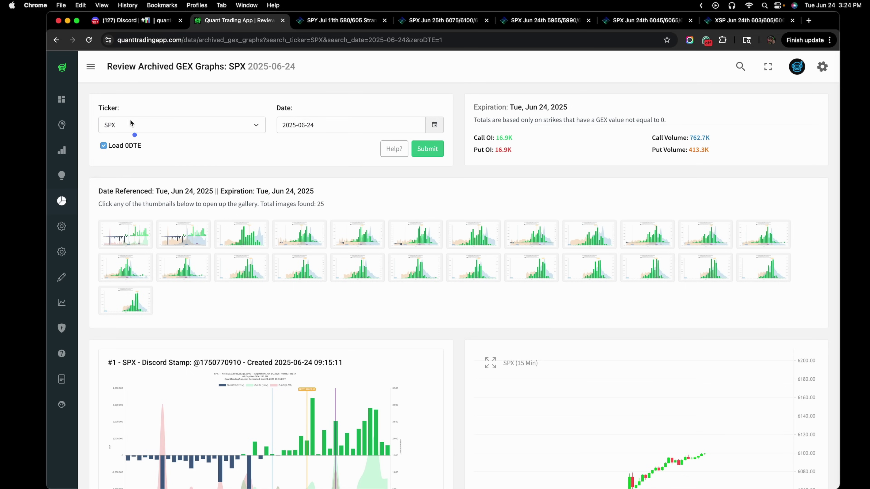
Switch to Chrome, open the 09:45 archived SPX GEX graph for 2025-06-24 and mark its 6060 and 6085 bars
mouse_move(136, 114)
mouse_down()
mouse_move(82, 137)
mouse_move(127, 107)
mouse_up()
key(Escape)
scroll(272, 305, down, 3)
scroll(263, 207, down, 1)
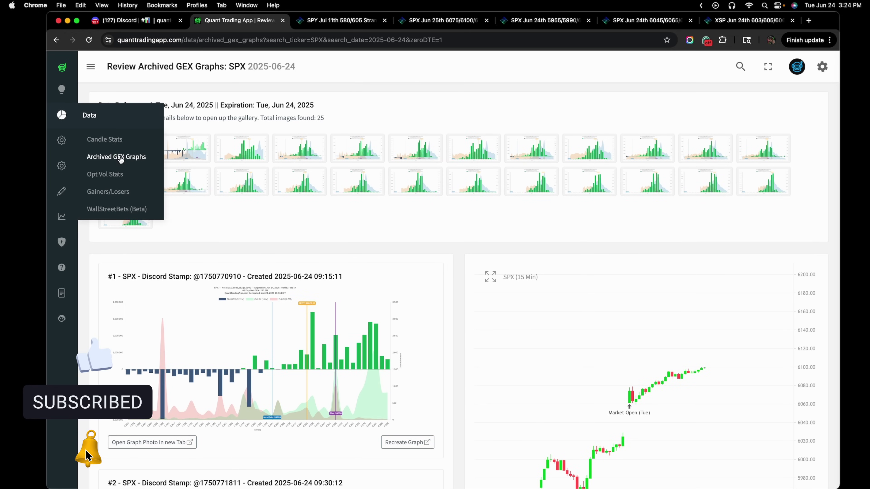
click(258, 152)
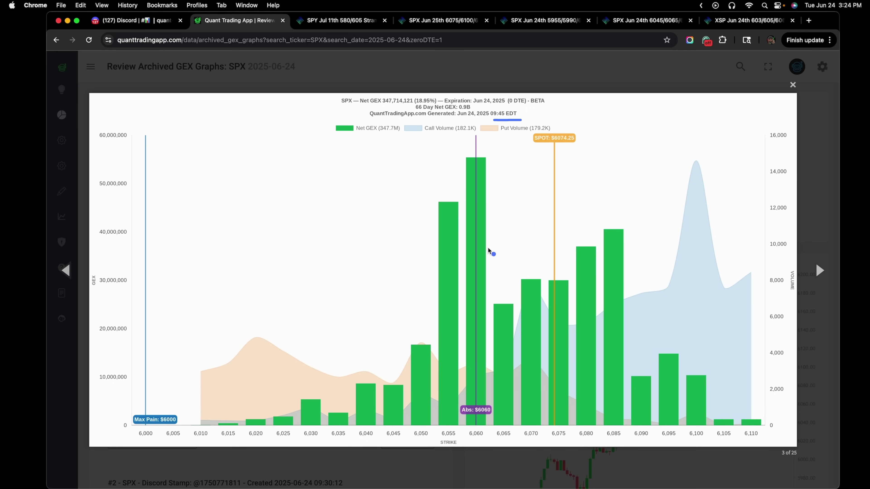
drag(475, 126, 492, 139)
mouse_move(627, 204)
mouse_down()
mouse_move(578, 225)
mouse_move(634, 197)
mouse_up()
Find yesterday's clean-breakout chart in Discord's quant-chat channel, enlarge it, mark the trendline break and close it
click(340, 20)
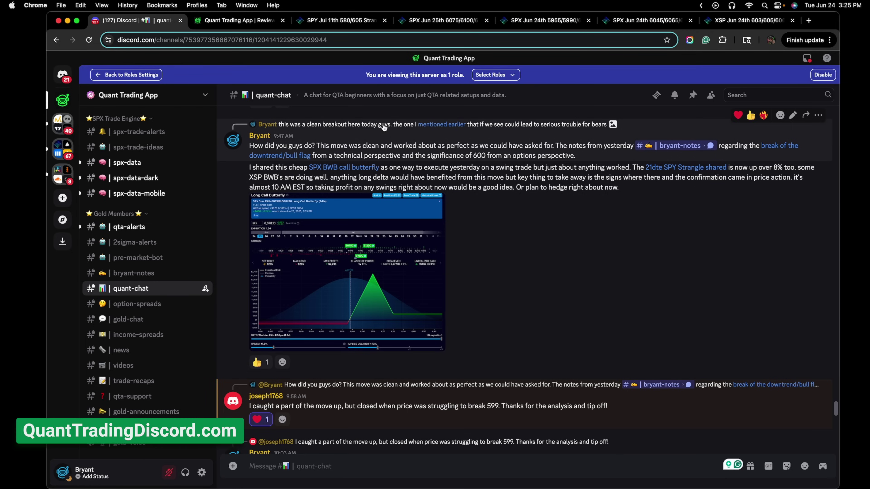
scroll(386, 134, up, 10)
scroll(386, 134, up, 5)
click(398, 233)
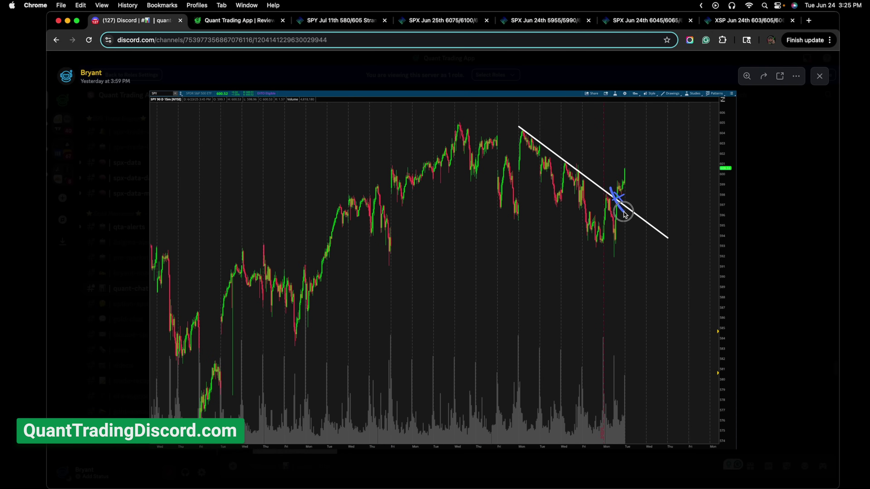
drag(596, 210, 623, 195)
click(777, 253)
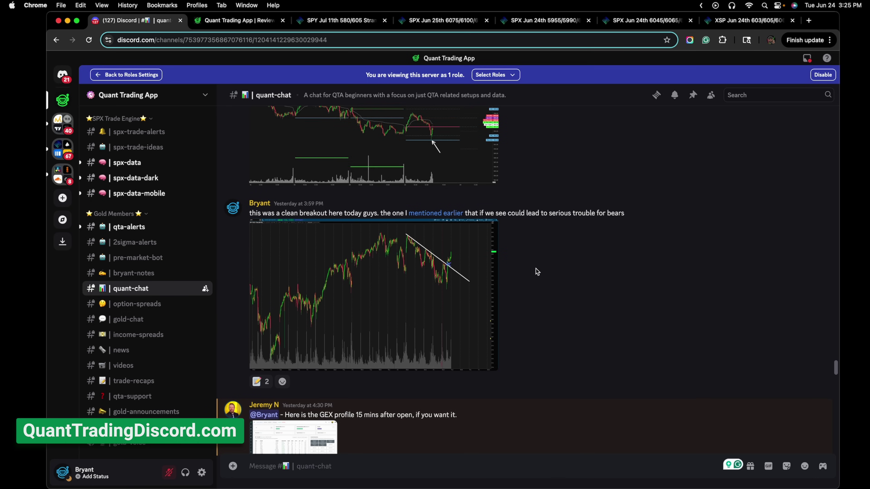
Read on to the 10:03 AM bull flag reply in quant-chat, enlarge its chart and mark the area after the breakout
scroll(537, 271, down, 15)
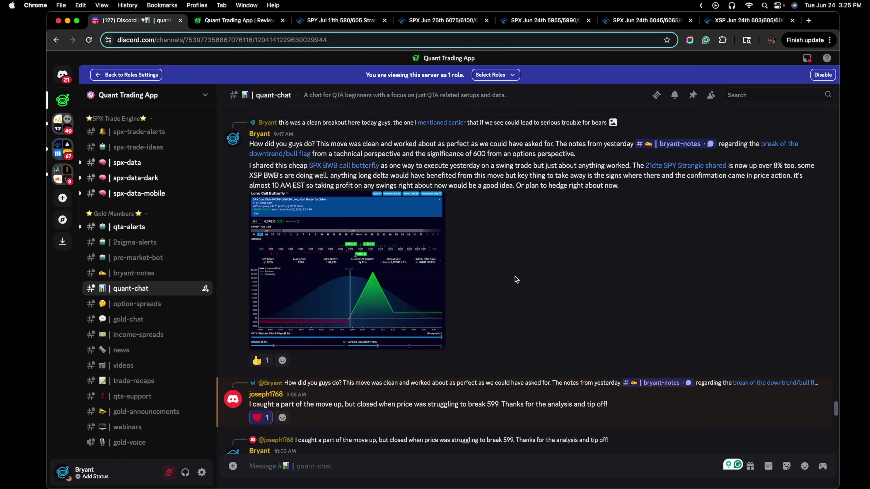
scroll(516, 280, down, 3)
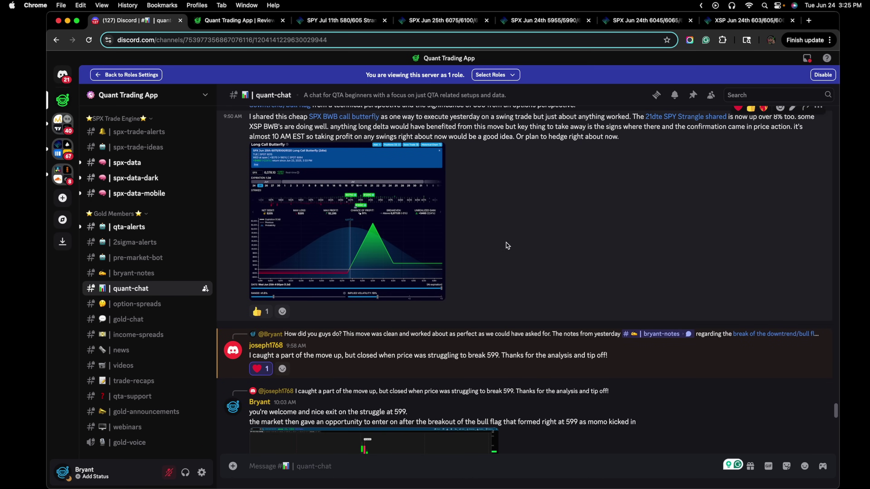
scroll(506, 246, down, 5)
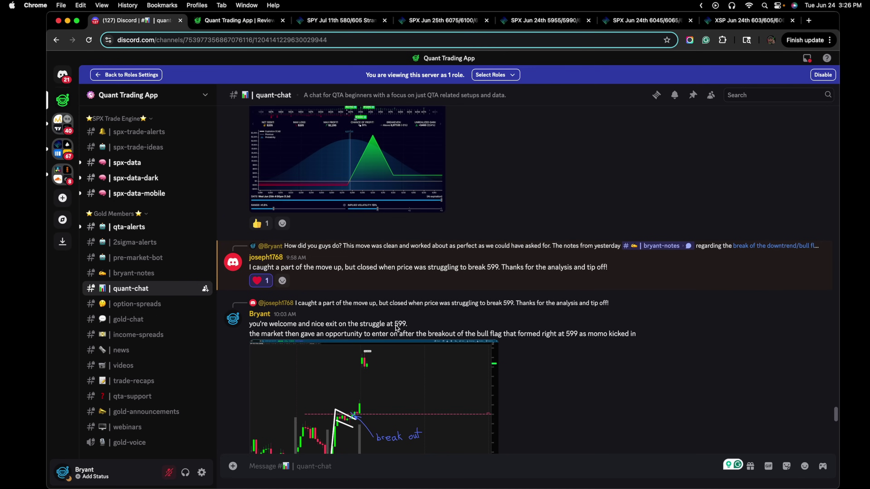
scroll(408, 326, down, 4)
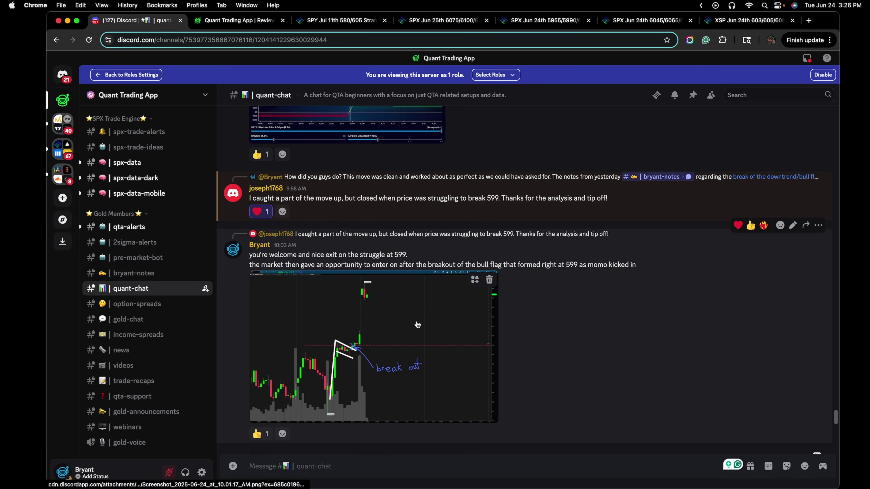
click(416, 321)
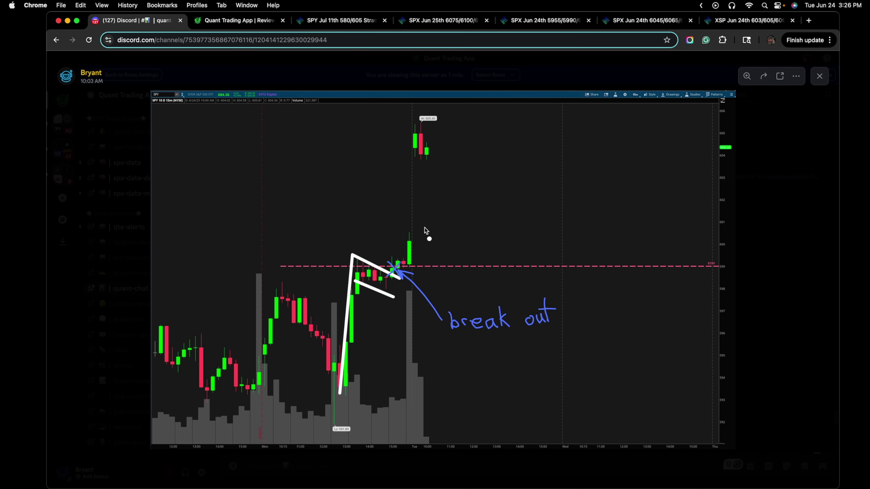
mouse_move(424, 227)
mouse_down()
mouse_move(365, 215)
mouse_move(293, 366)
mouse_move(460, 356)
mouse_move(452, 226)
mouse_up()
Switch to thinkorswim and mark the gap between Monday's close and Tuesday's open on the SPX chart
click(260, 27)
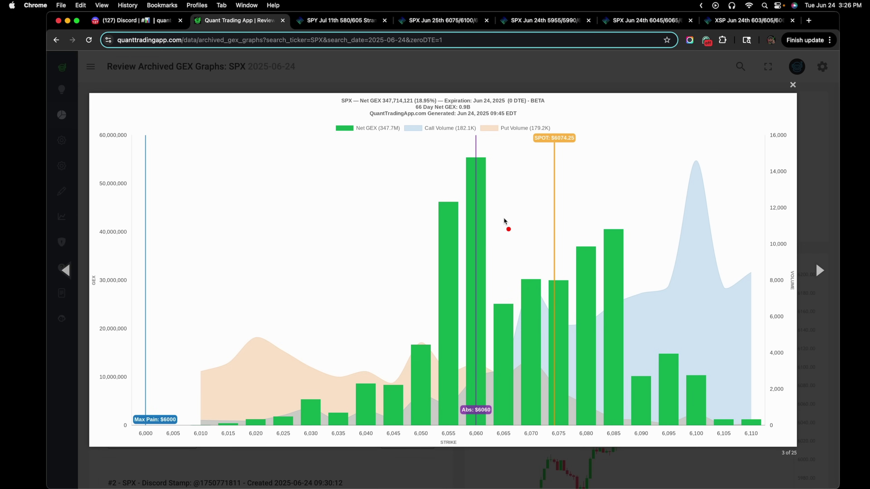
key(super+Tab)
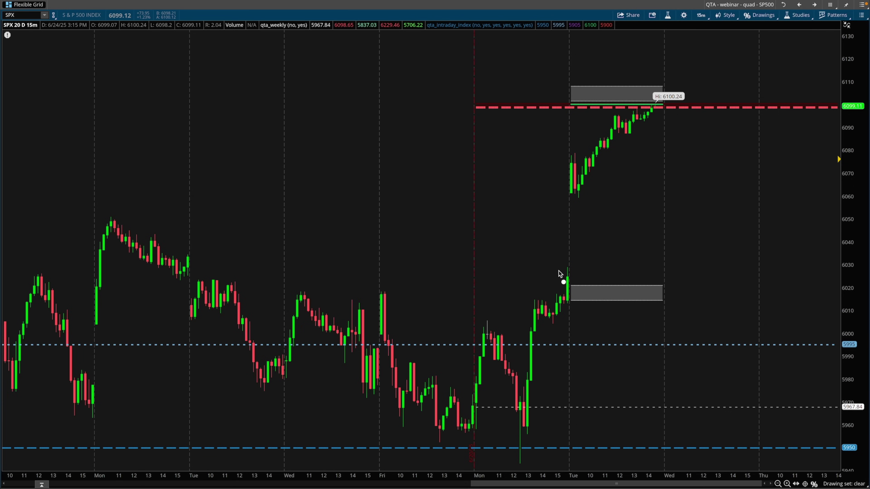
mouse_move(559, 271)
mouse_down()
mouse_move(548, 219)
mouse_move(557, 191)
mouse_move(557, 221)
mouse_up()
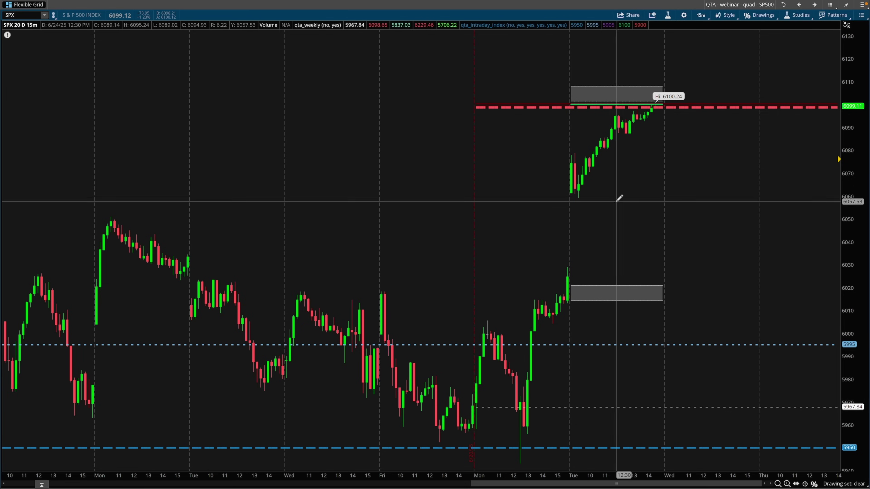
Return to the archived GEX graphs in Chrome, mark graph #3's 09:45:13 creation time and enlarge that graph
key(super+Tab)
click(274, 70)
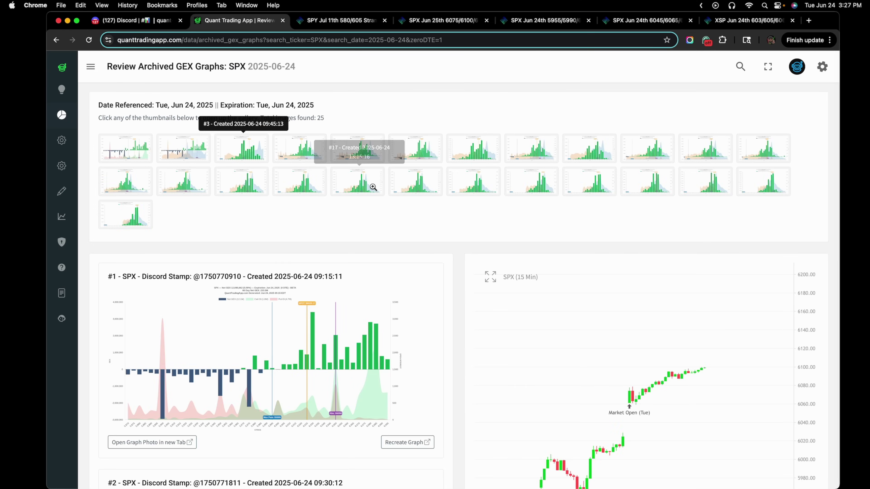
scroll(448, 266, down, 10)
scroll(454, 296, down, 2)
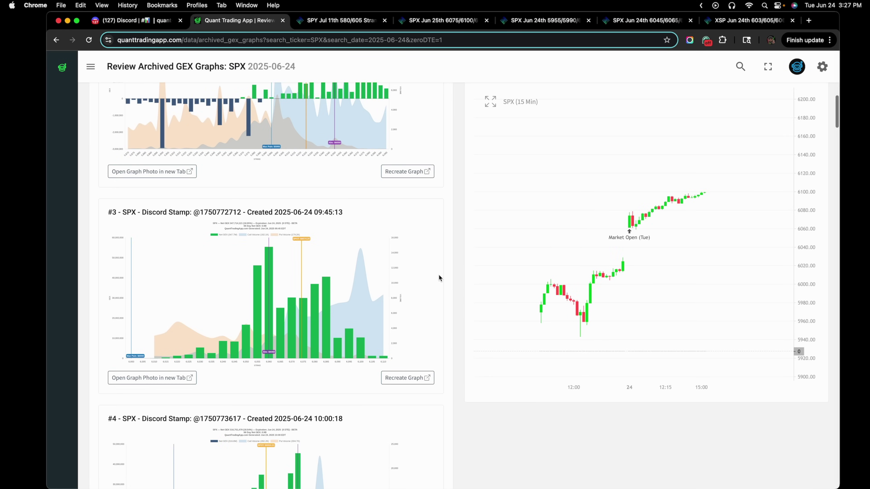
drag(315, 216, 344, 216)
click(299, 277)
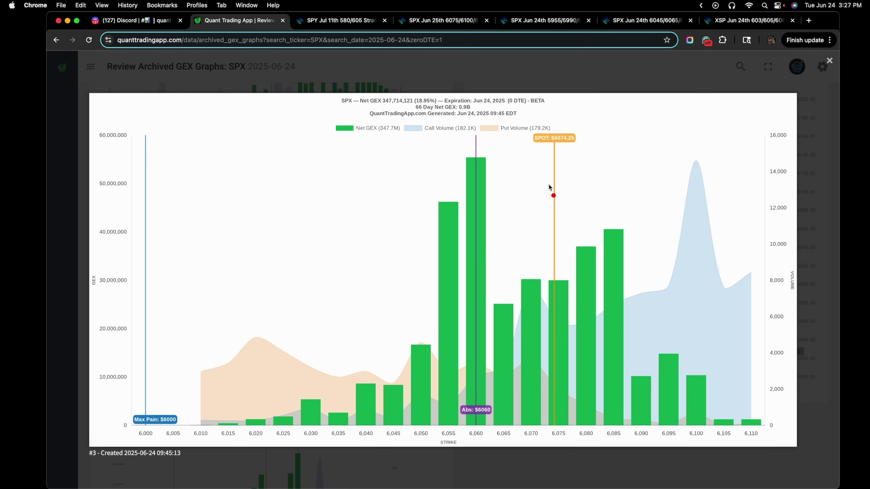
Mark the SPOT price label on the enlarged GEX graph and draw over the area by the 6055 bar
drag(550, 142, 576, 140)
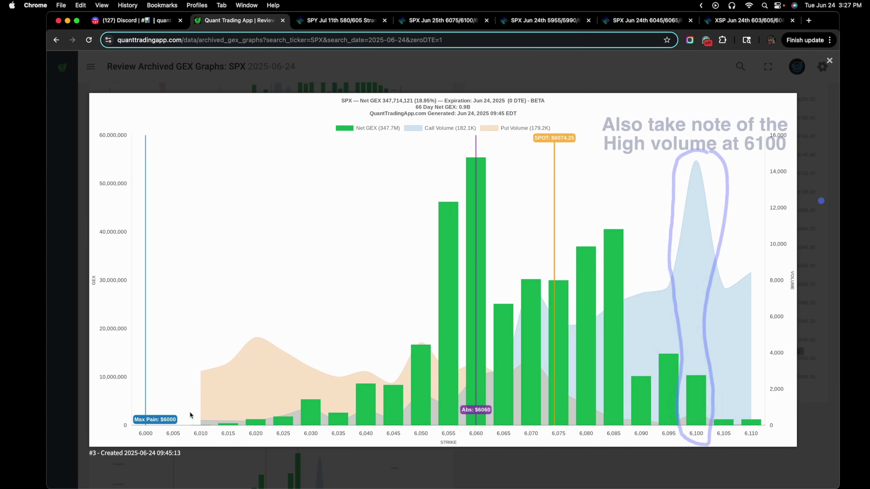
mouse_move(596, 133)
mouse_down()
mouse_move(705, 248)
mouse_move(527, 140)
mouse_up()
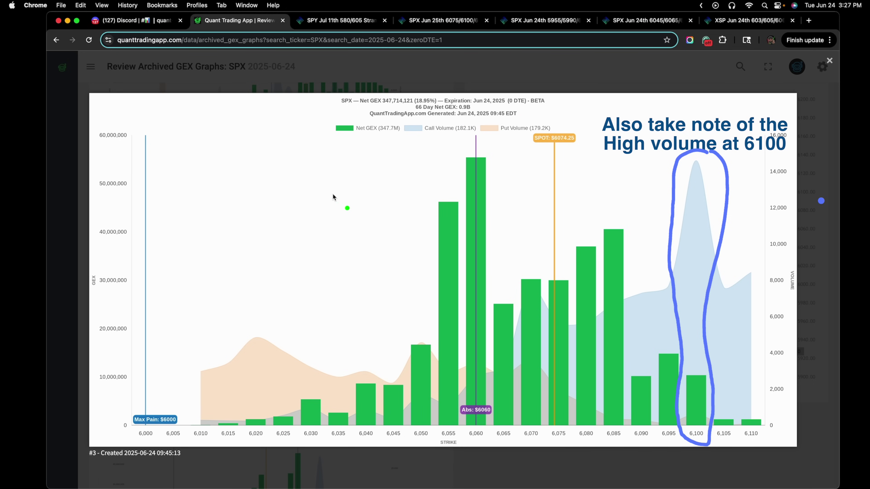
mouse_move(283, 188)
mouse_down()
mouse_move(252, 239)
mouse_move(344, 220)
mouse_move(367, 201)
mouse_up()
mouse_move(402, 226)
mouse_down()
mouse_move(455, 212)
mouse_move(519, 176)
mouse_move(541, 182)
mouse_move(443, 202)
mouse_up()
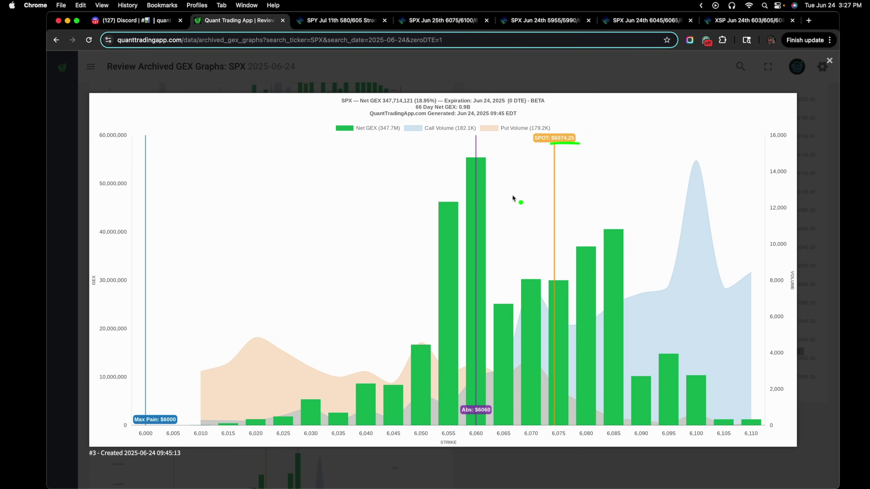
Circle the tallest GEX bar at strike 6060 and write "P1" beside it
mouse_move(461, 155)
mouse_down()
mouse_move(443, 202)
mouse_move(495, 243)
mouse_move(497, 158)
mouse_move(481, 147)
mouse_up()
drag(215, 139, 230, 198)
mouse_move(219, 166)
mouse_down()
mouse_move(233, 160)
mouse_move(279, 194)
mouse_move(327, 188)
mouse_up()
click(256, 198)
click(414, 252)
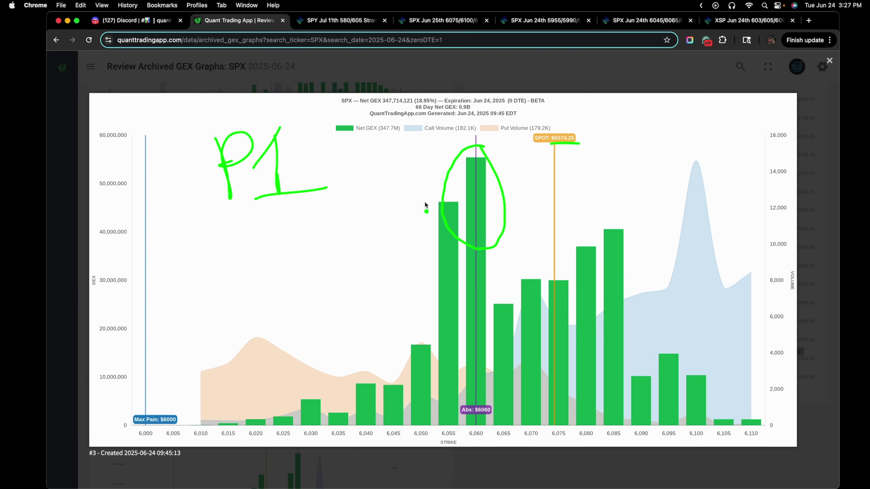
Number and circle the 6060, 6055 and 6085 bars as 1, 2 and 3, and clear the annotations
mouse_move(432, 198)
mouse_down()
mouse_move(436, 220)
mouse_move(454, 223)
mouse_up()
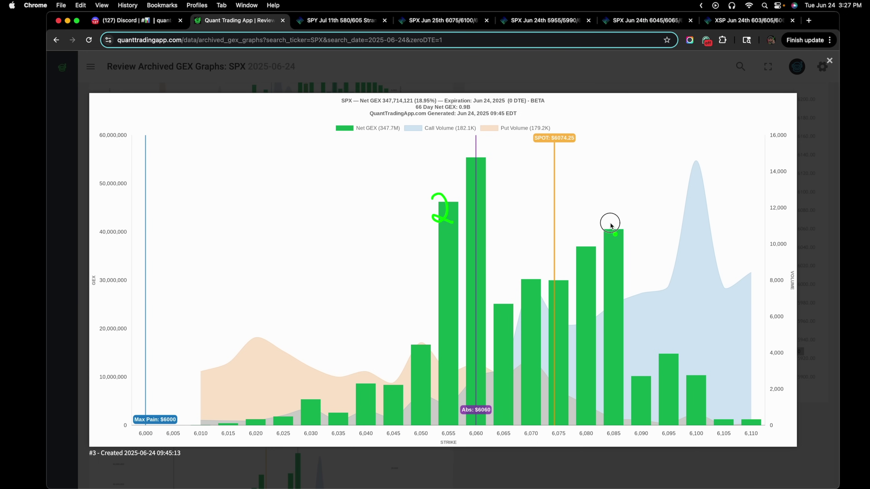
drag(610, 225, 605, 251)
mouse_move(482, 136)
mouse_down()
mouse_move(489, 159)
mouse_move(481, 136)
mouse_up()
mouse_move(454, 186)
mouse_down()
mouse_move(460, 237)
mouse_move(444, 182)
mouse_up()
mouse_move(620, 223)
mouse_down()
mouse_move(617, 214)
mouse_move(629, 252)
mouse_move(616, 222)
mouse_up()
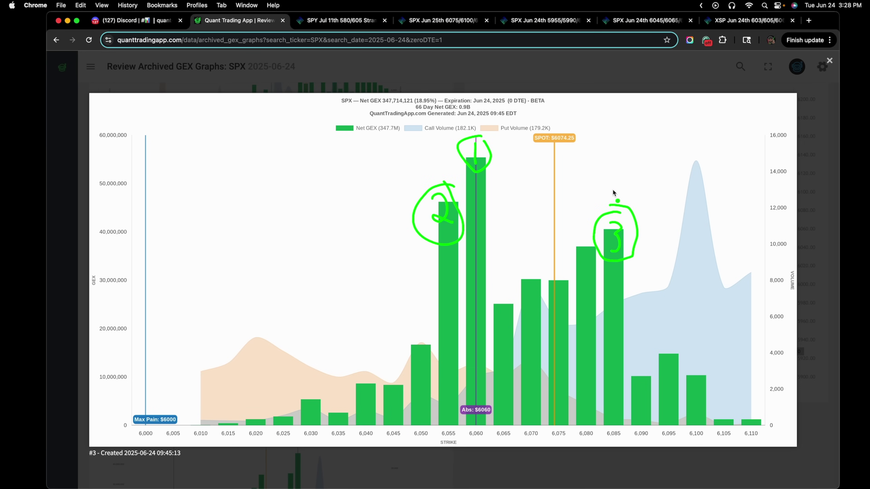
key(Escape)
Switch to thinkorswim, add a price level under Tuesday's opening candles on the SPX chart and set its value to 6060
key(ctrl+Right)
middle_click(512, 137)
click(535, 161)
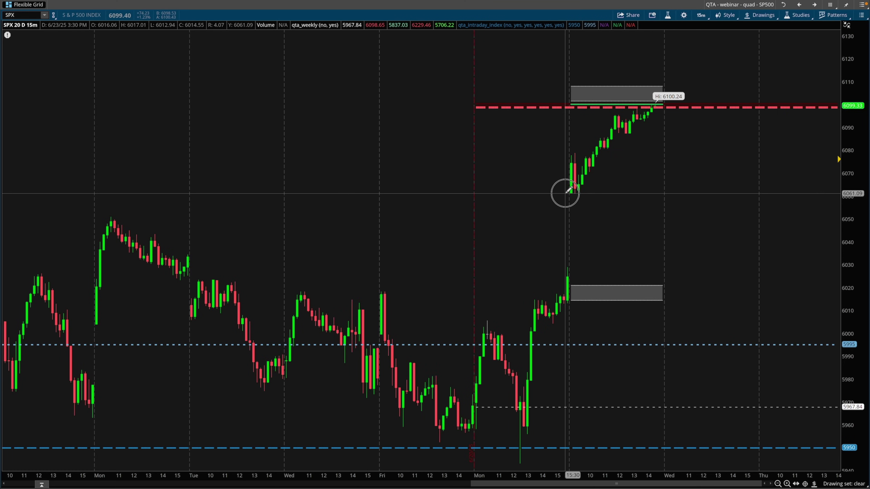
click(564, 193)
right_click(614, 195)
click(637, 200)
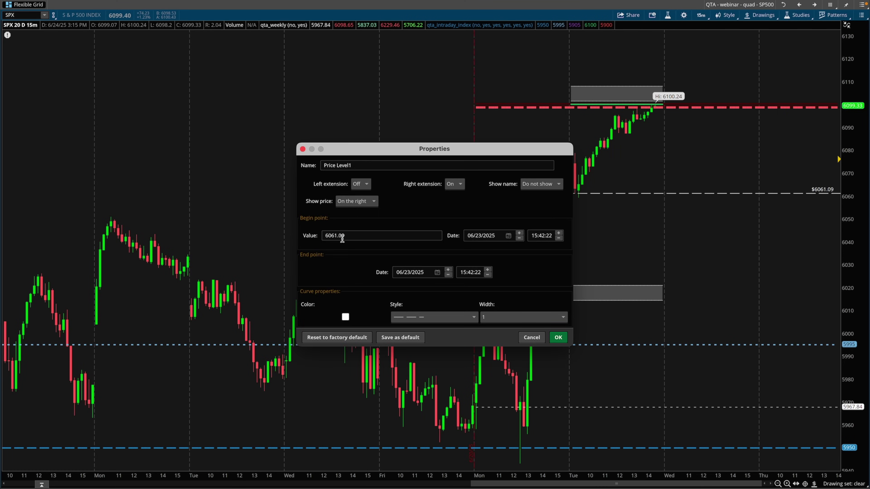
double_click(342, 237)
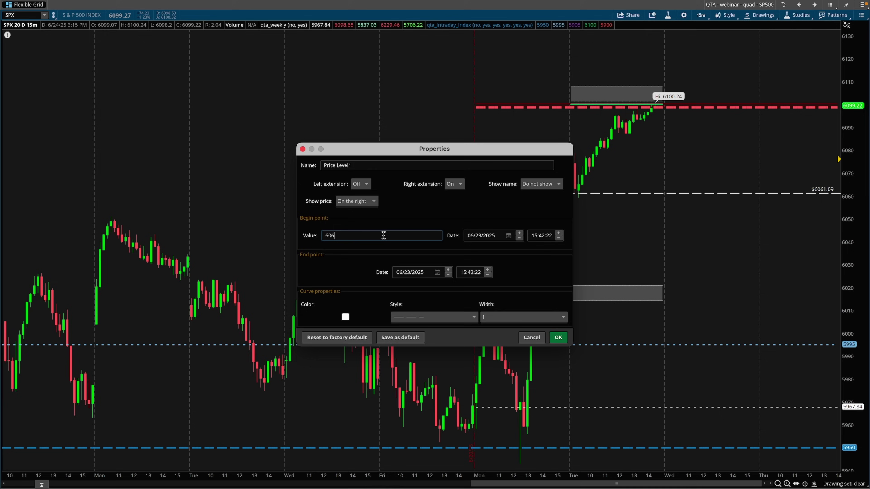
Give the 6060 price level a green color and a line width of 3
click(346, 317)
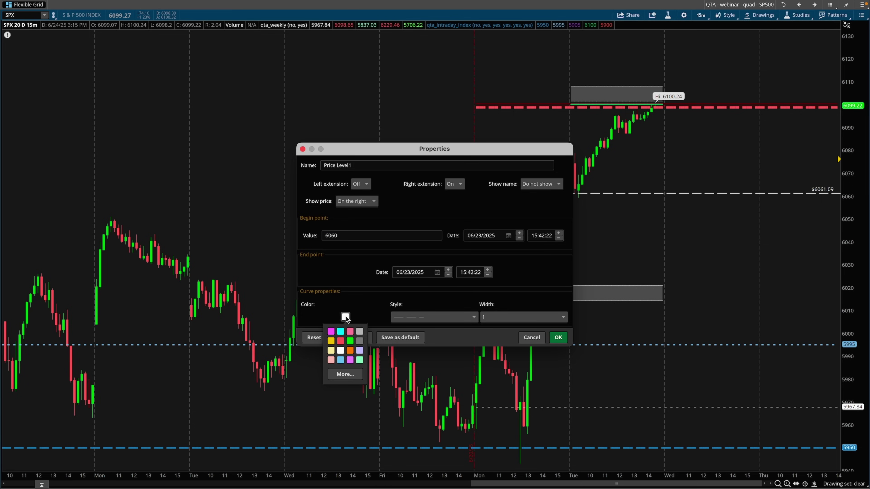
click(350, 341)
click(489, 317)
click(493, 356)
click(558, 338)
Recheck the GEX graph in Chrome, duplicate the 6060 price level on the SPX chart and set the copy's value to 6055
key(ctrl+Left)
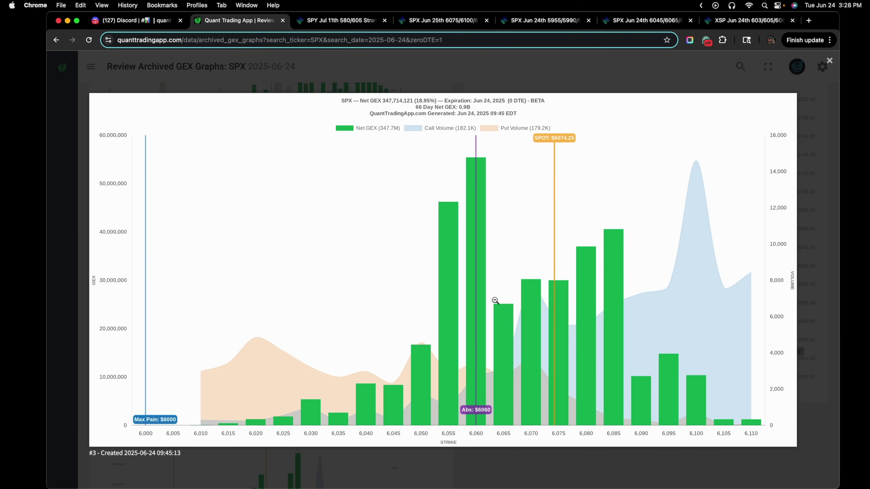
key(super+Tab)
right_click(648, 196)
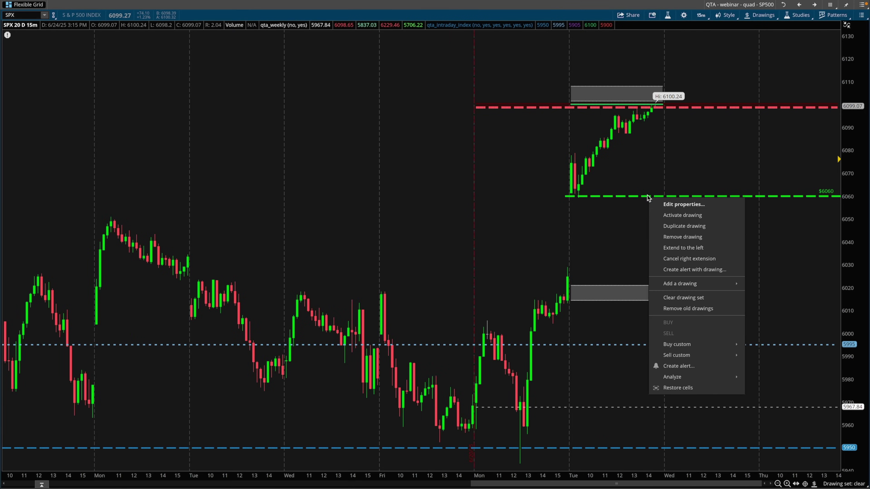
click(670, 219)
click(664, 209)
right_click(665, 210)
click(673, 219)
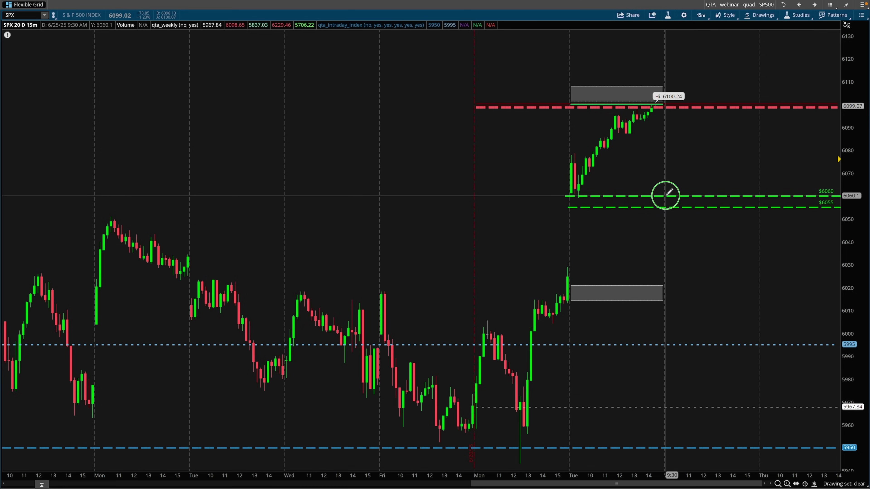
Duplicate the 6060 price level on the SPX chart, place the copy above it and set its value to 6085
right_click(665, 196)
click(691, 227)
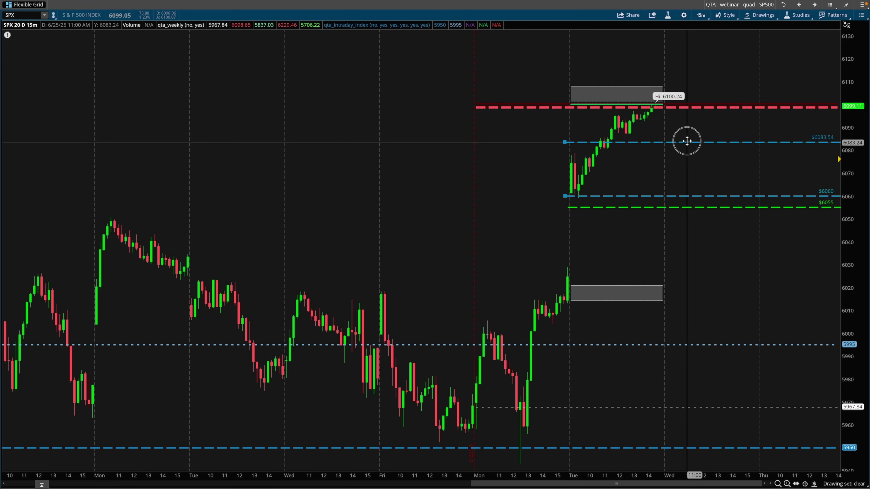
click(690, 125)
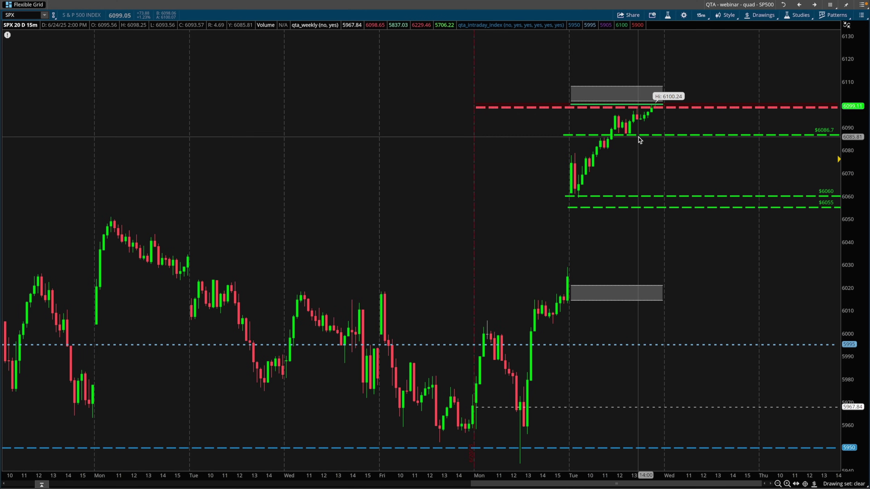
double_click(639, 136)
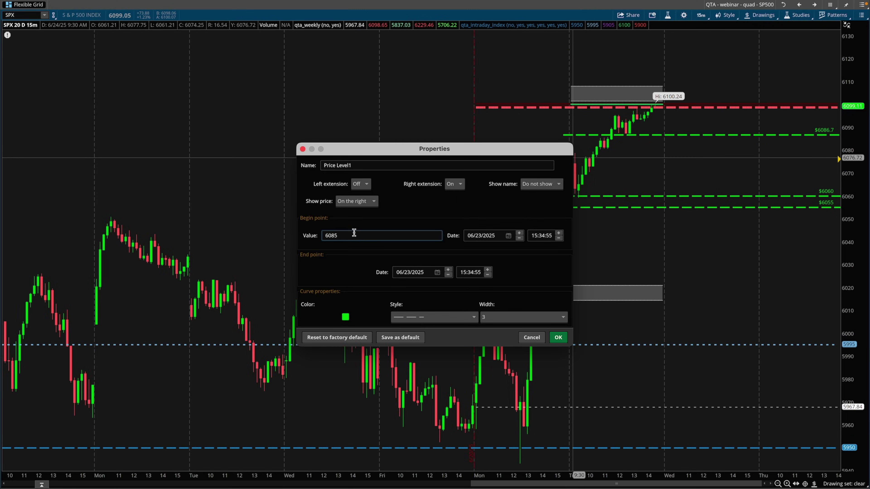
click(558, 337)
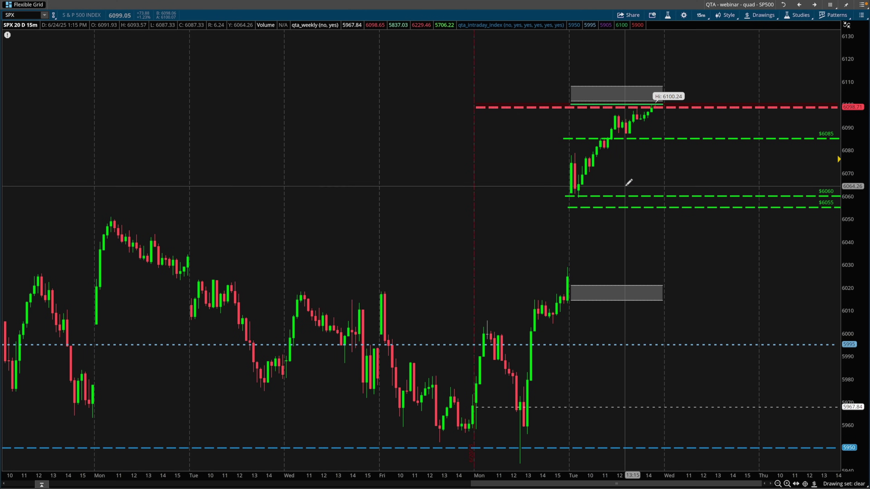
Change the 6060 price level to a solid line with a width of 4
right_click(628, 193)
click(643, 205)
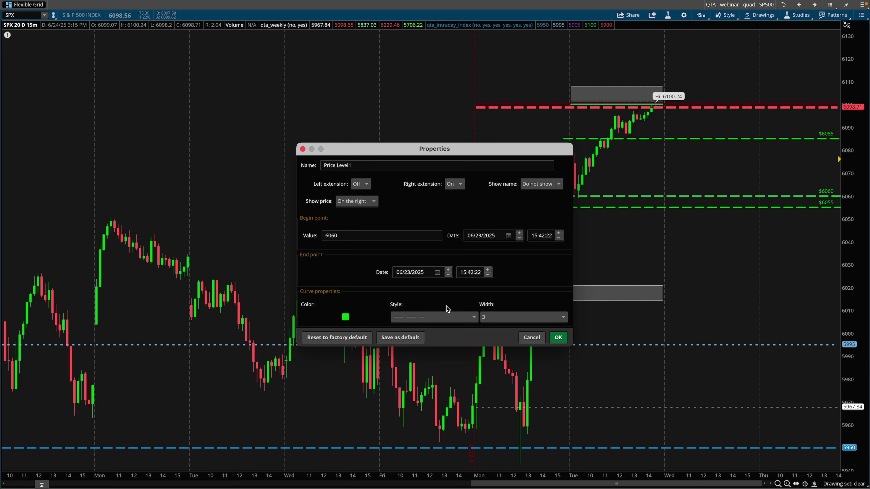
click(440, 316)
click(432, 333)
click(507, 317)
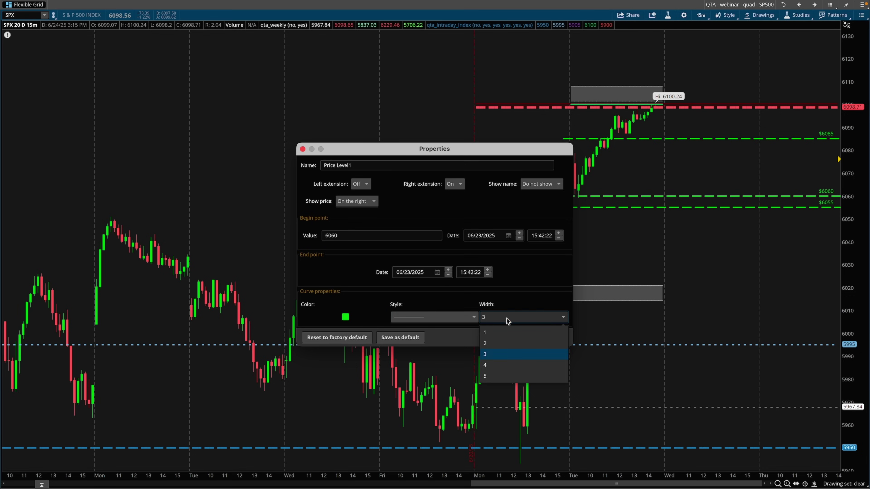
click(497, 367)
click(557, 336)
Hide the studies on the SPX chart and enlarge Tuesday's candles around the three plotted levels
mouse_move(852, 230)
mouse_down()
mouse_move(851, 252)
mouse_move(851, 240)
mouse_up()
click(725, 15)
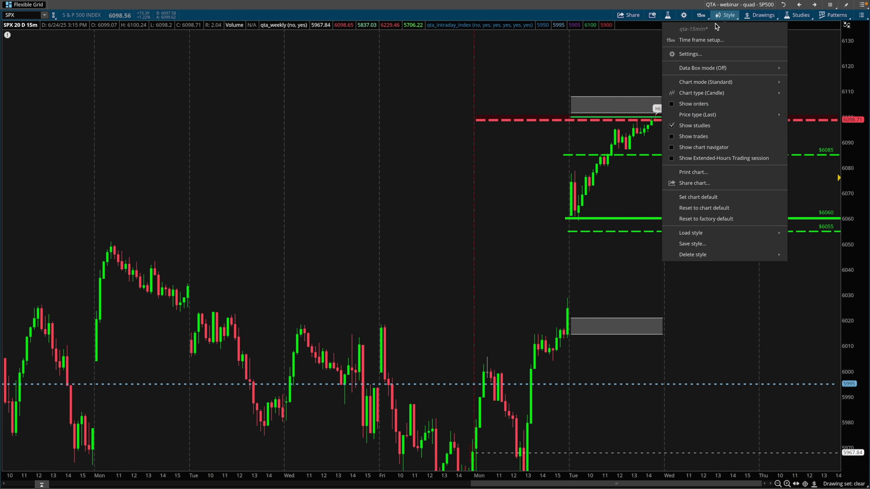
click(685, 124)
drag(386, 34, 839, 425)
scroll(553, 276, left, 5)
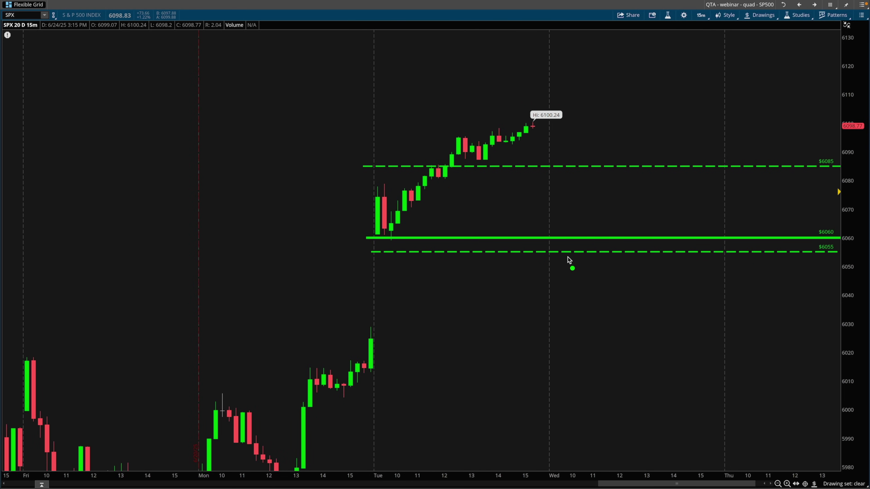
Circle the start of Tuesday's 9:45 candle on the SPX chart in white
drag(27, 32, 39, 33)
mouse_move(381, 205)
mouse_down()
mouse_move(365, 194)
mouse_move(369, 242)
mouse_move(380, 200)
mouse_up()
drag(841, 182, 829, 189)
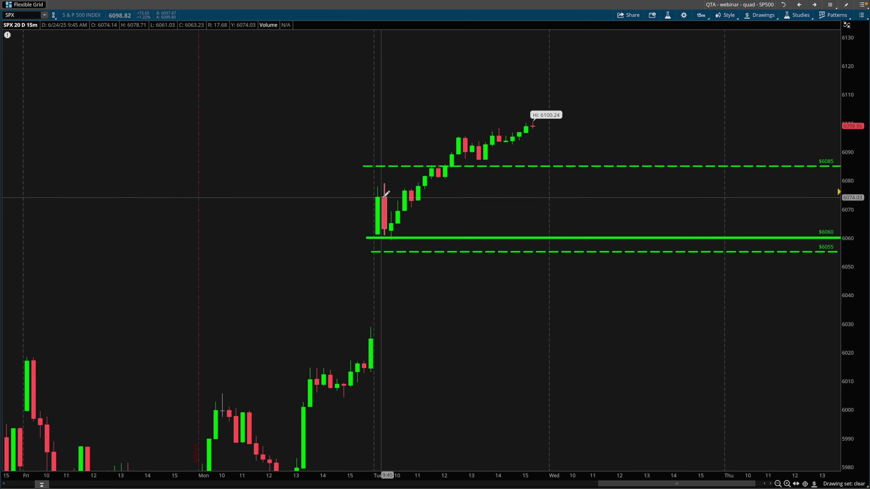
drag(390, 193, 382, 193)
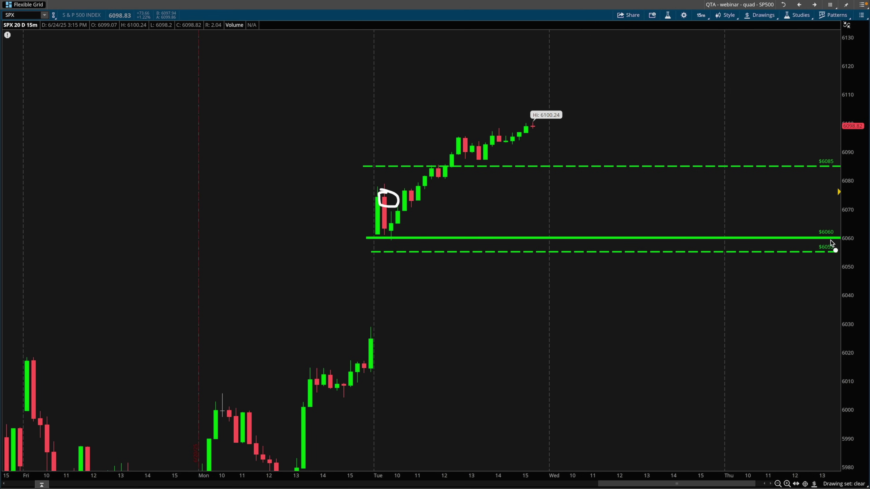
drag(834, 236, 827, 244)
Switch to the 09:45 GEX graph in Chrome, mark the 6060 bar and its Abs label, and clear the marks
key(ctrl+Left)
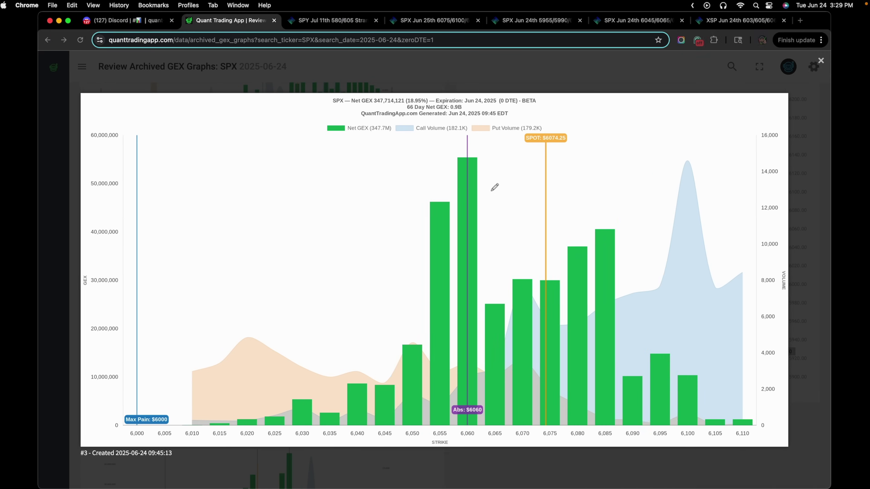
mouse_move(479, 395)
mouse_down()
mouse_move(497, 430)
mouse_move(487, 403)
mouse_up()
mouse_move(479, 138)
mouse_down()
mouse_move(482, 199)
mouse_move(485, 156)
mouse_move(503, 185)
mouse_up()
key(Escape)
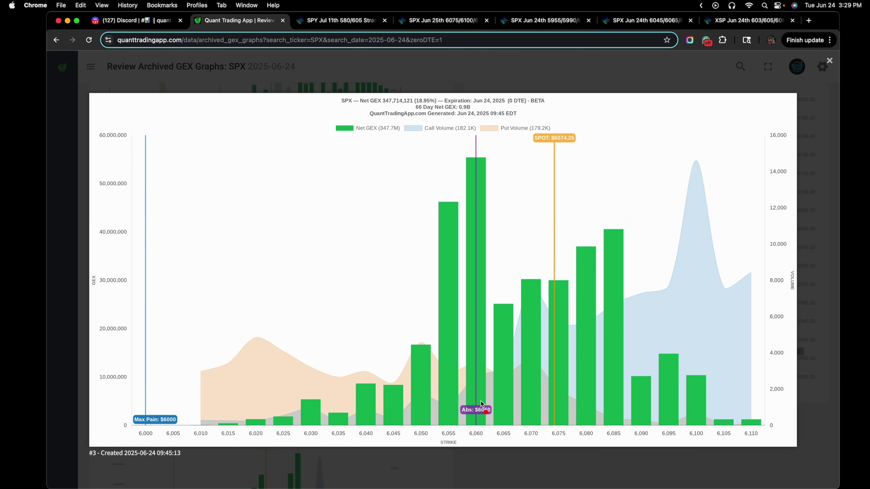
mouse_move(483, 397)
mouse_down()
mouse_move(454, 423)
mouse_move(494, 403)
mouse_up()
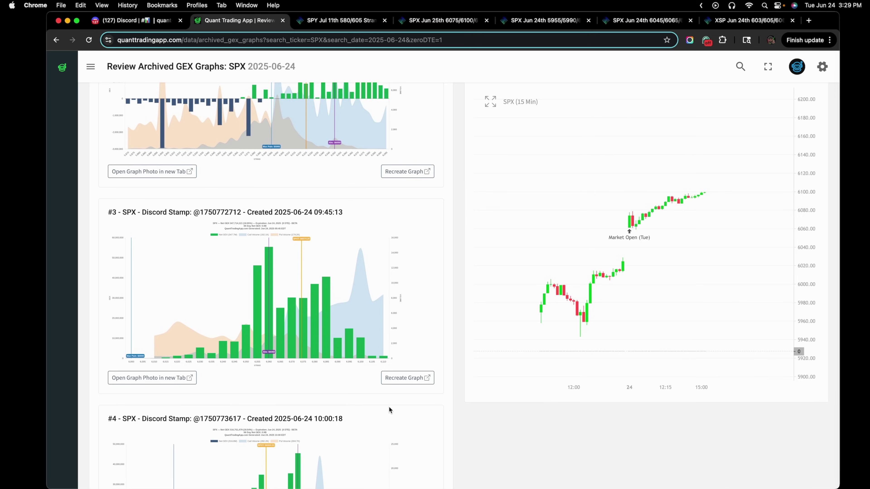
Recreate archived SPX graph #3, created at 09:45:13, and show only its Abs GEX curve
click(377, 291)
click(499, 247)
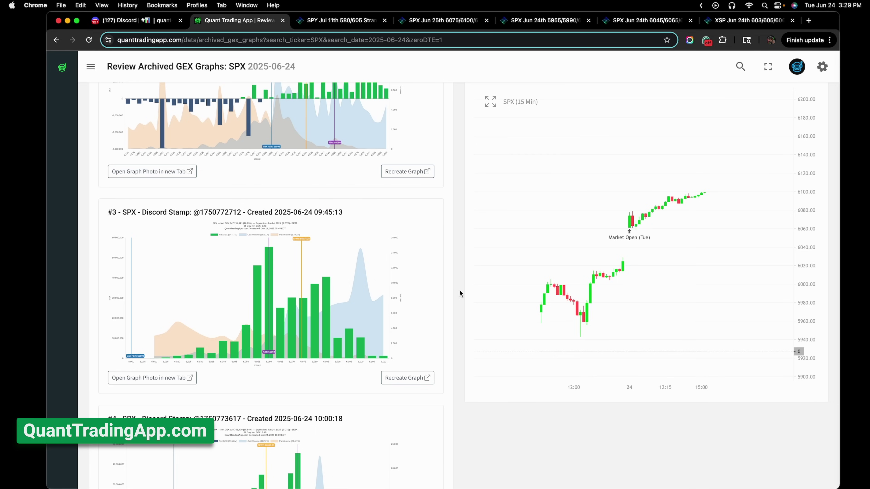
click(408, 378)
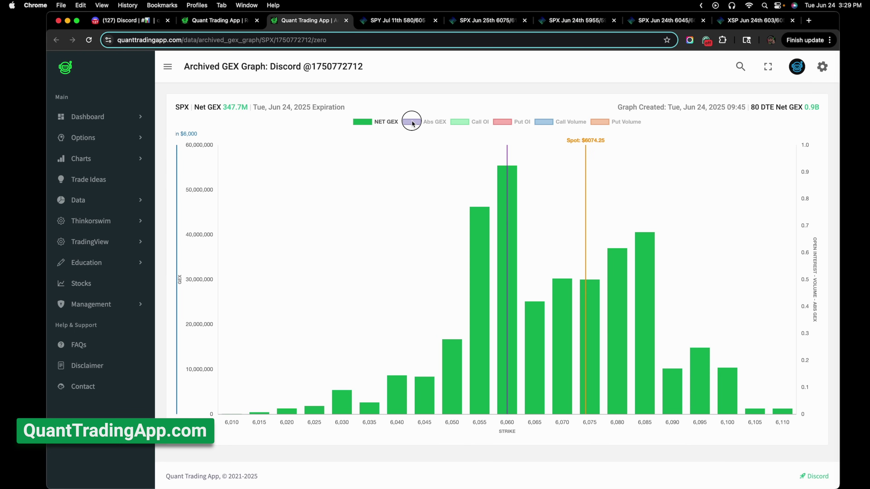
click(412, 123)
click(370, 122)
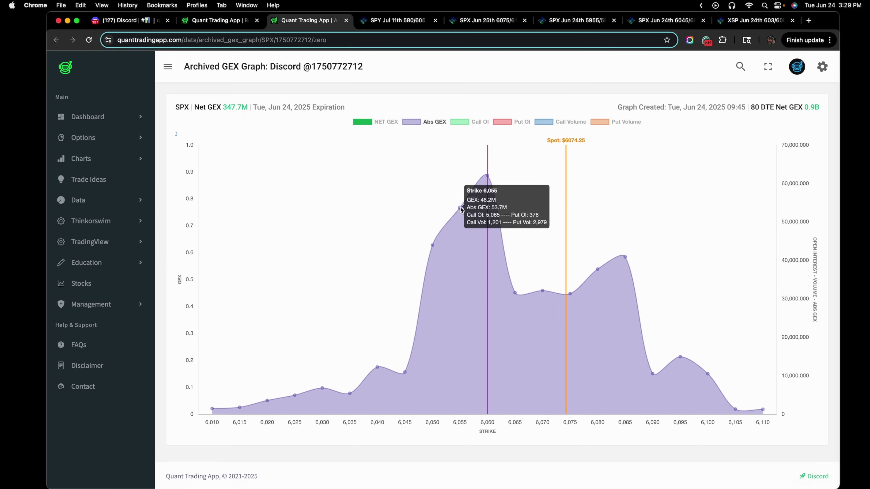
Sketch price moving from the spot line into the 6055–6060 peak and over it toward lower strikes, and clear the drawings
drag(558, 187, 572, 199)
drag(575, 182, 560, 198)
mouse_move(494, 164)
mouse_down()
mouse_move(477, 162)
mouse_move(449, 215)
mouse_move(498, 219)
mouse_move(496, 163)
mouse_up()
click(563, 203)
mouse_move(558, 192)
mouse_down()
mouse_move(499, 189)
mouse_move(521, 197)
mouse_up()
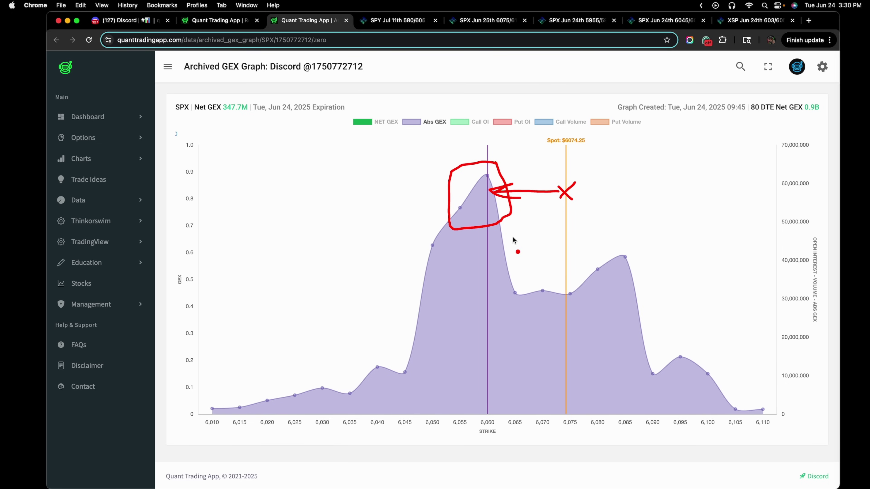
mouse_move(564, 283)
mouse_down()
mouse_move(517, 283)
mouse_move(501, 176)
mouse_move(481, 164)
mouse_move(451, 187)
mouse_move(415, 264)
mouse_move(382, 301)
mouse_move(259, 334)
mouse_move(299, 343)
mouse_up()
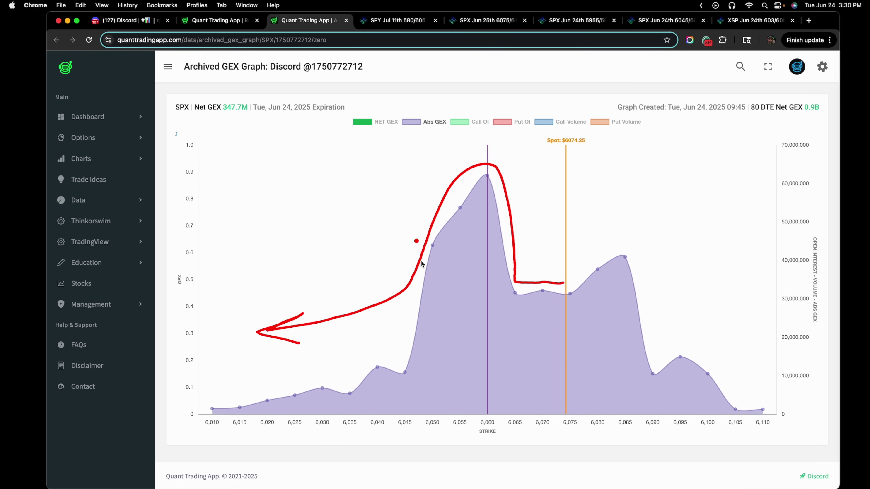
key(Escape)
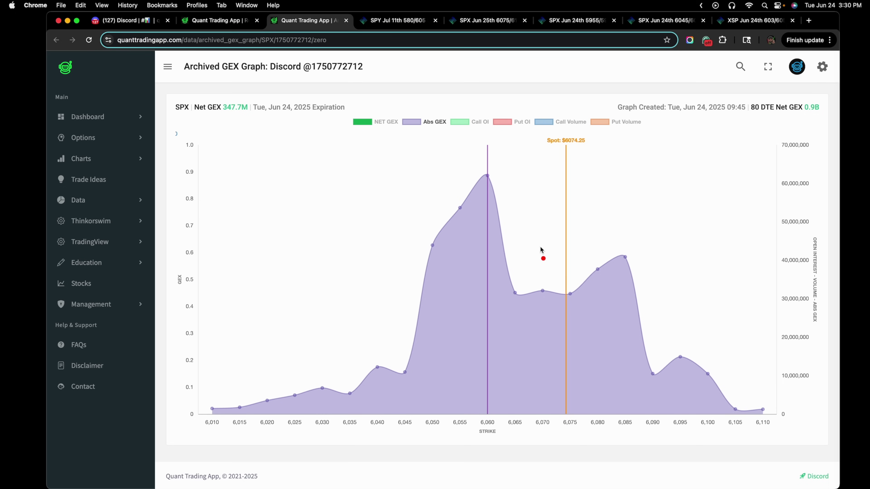
Scribble around the 6060 line, draw arrows branching to lower and higher strikes, and write 2/3 beside the spot line
mouse_move(501, 243)
mouse_down()
mouse_move(466, 265)
mouse_move(504, 274)
mouse_move(500, 241)
mouse_move(491, 301)
mouse_move(369, 292)
mouse_move(394, 339)
mouse_up()
mouse_move(500, 300)
mouse_down()
mouse_move(592, 302)
mouse_move(564, 327)
mouse_up()
drag(596, 173, 626, 222)
drag(637, 255, 685, 186)
drag(675, 228, 674, 267)
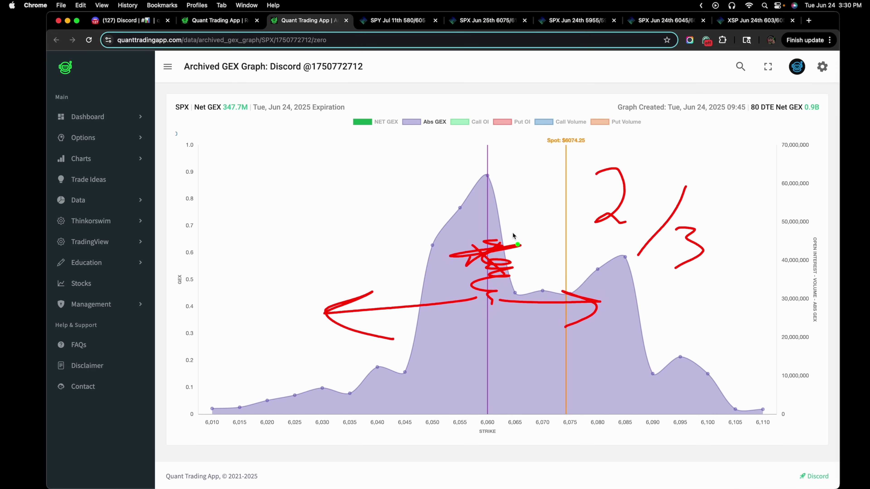
Circle the 6060 scribble and a 2 on the upward branch in green, write 3 on the downward branch, and clear everything
mouse_move(510, 235)
mouse_down()
mouse_move(481, 230)
mouse_move(457, 262)
mouse_move(487, 291)
mouse_move(515, 236)
mouse_move(503, 237)
mouse_up()
mouse_move(561, 278)
mouse_down()
mouse_move(592, 337)
mouse_move(541, 287)
mouse_up()
drag(486, 247, 492, 268)
mouse_move(535, 293)
mouse_down()
mouse_move(532, 315)
mouse_move(564, 328)
mouse_up()
click(521, 327)
drag(395, 271, 418, 310)
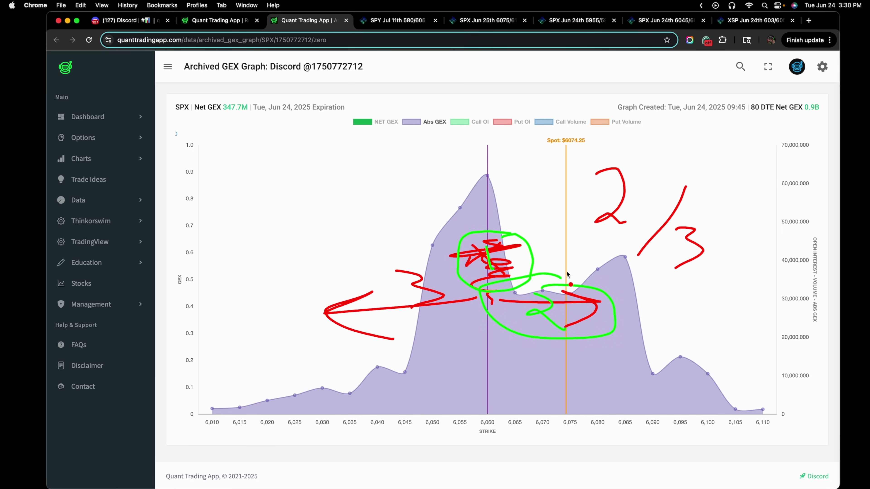
key(Delete)
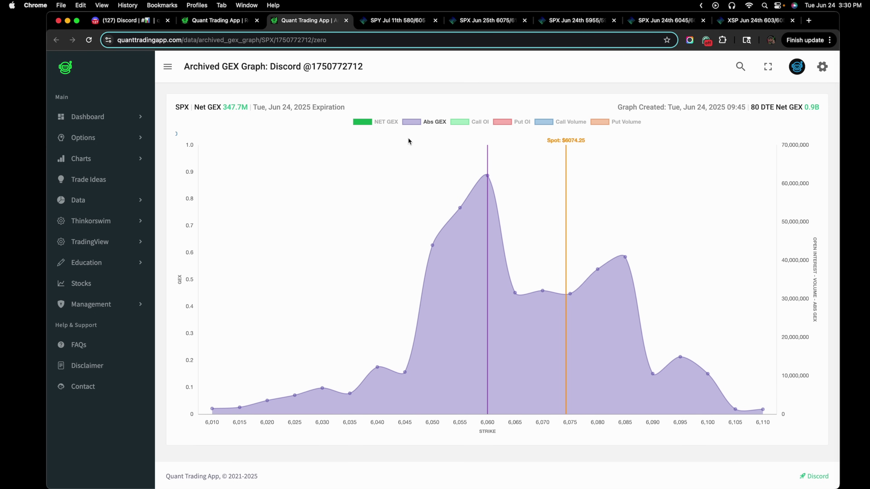
Show only Net GEX on the graph and draw arrows from the spot line to the 6060 bar
click(369, 124)
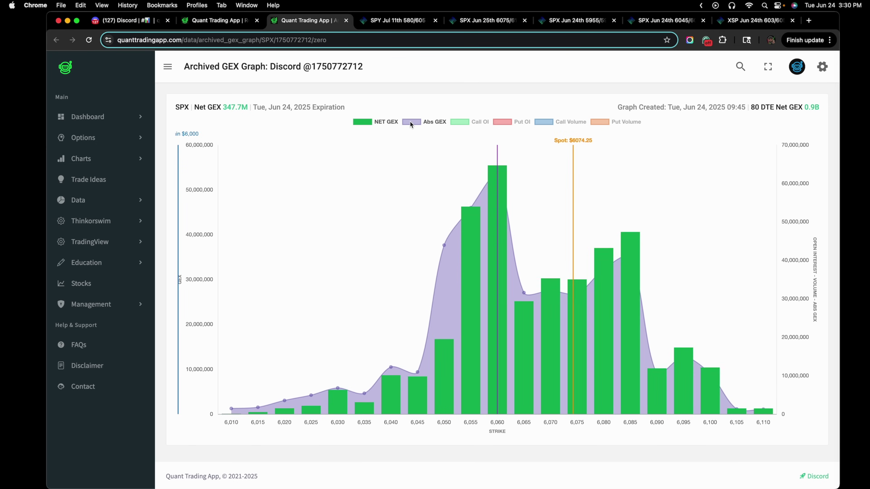
click(410, 122)
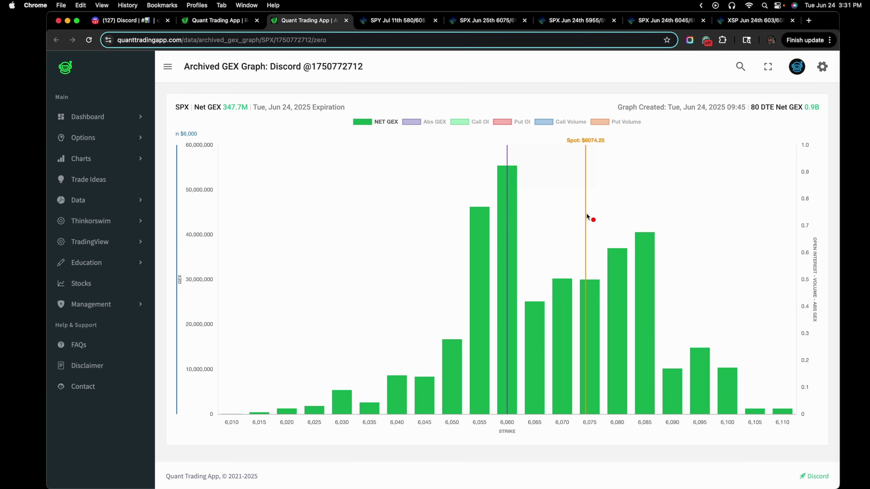
mouse_move(584, 225)
mouse_down()
mouse_move(513, 226)
mouse_move(533, 219)
mouse_move(514, 230)
mouse_move(531, 239)
mouse_up()
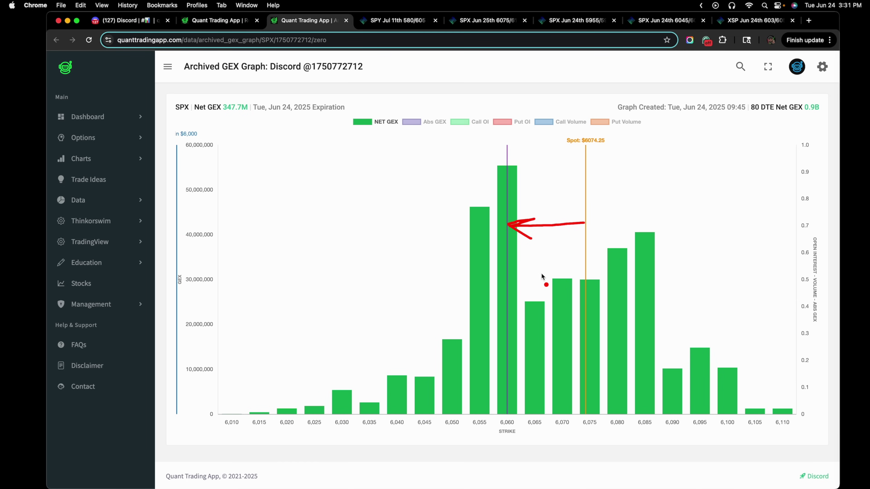
mouse_move(578, 227)
mouse_down()
mouse_move(500, 231)
mouse_move(513, 243)
mouse_up()
Underline the SPX Net GEX and 80 DTE Net GEX figures in the graph header, and clear the annotations
drag(229, 114, 243, 116)
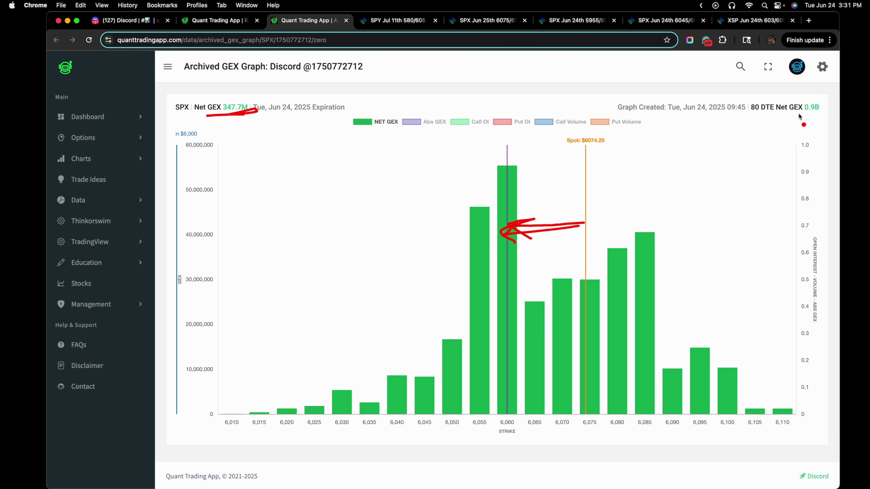
mouse_move(821, 114)
mouse_down()
mouse_move(760, 115)
mouse_move(831, 108)
mouse_move(823, 98)
mouse_up()
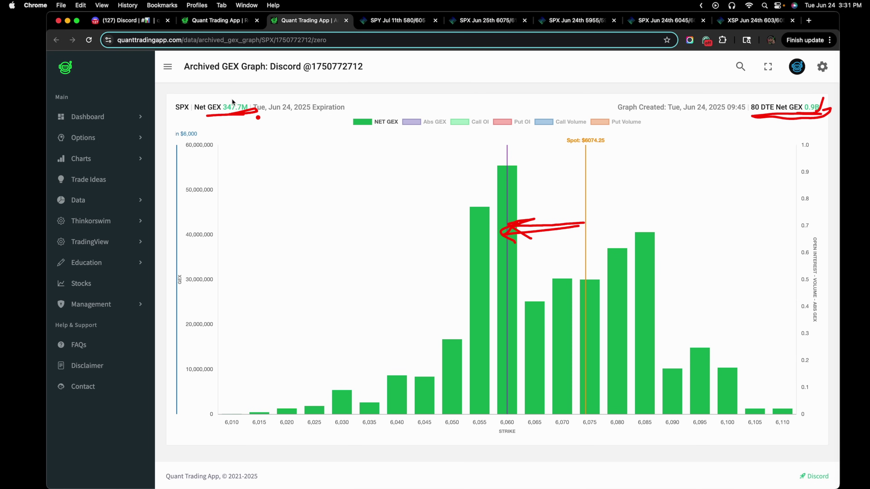
drag(229, 103, 270, 95)
mouse_move(704, 184)
mouse_down()
mouse_move(287, 241)
mouse_move(777, 352)
mouse_move(637, 176)
mouse_up()
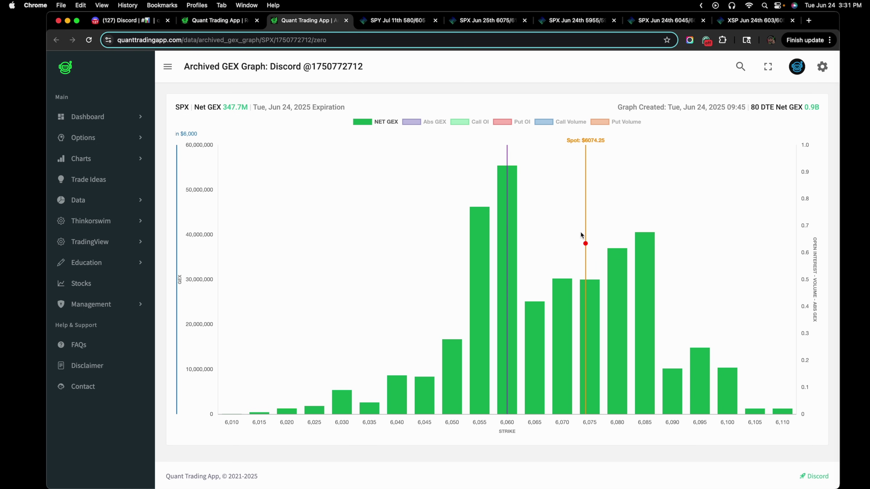
Box the 6055 and 6060 bars in red, sketch a drop from spot and a green bounce toward 6080, and clear the drawings
mouse_move(522, 164)
mouse_down()
mouse_move(466, 170)
mouse_move(479, 432)
mouse_move(517, 403)
mouse_move(517, 161)
mouse_move(488, 180)
mouse_move(493, 253)
mouse_move(515, 309)
mouse_move(499, 359)
mouse_move(503, 433)
mouse_up()
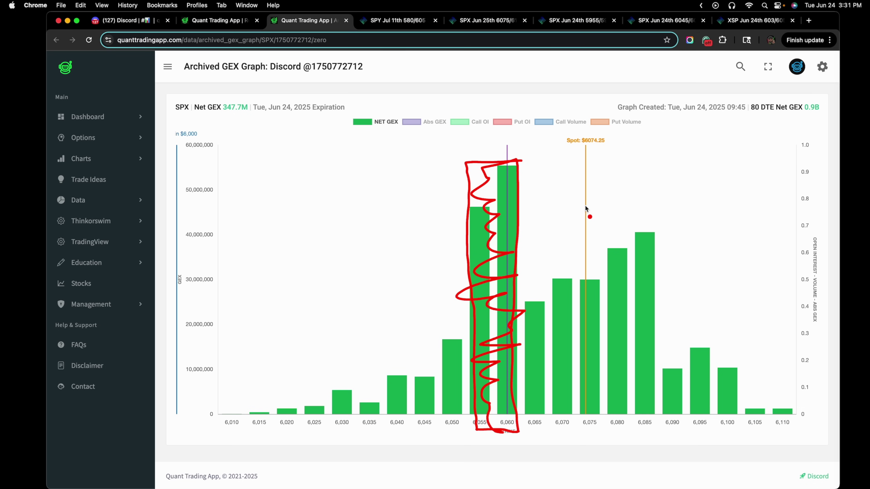
mouse_move(585, 207)
mouse_down()
mouse_move(515, 229)
mouse_move(518, 240)
mouse_up()
key(g)
mouse_move(500, 223)
mouse_down()
mouse_move(517, 280)
mouse_move(506, 301)
mouse_up()
drag(518, 252, 618, 247)
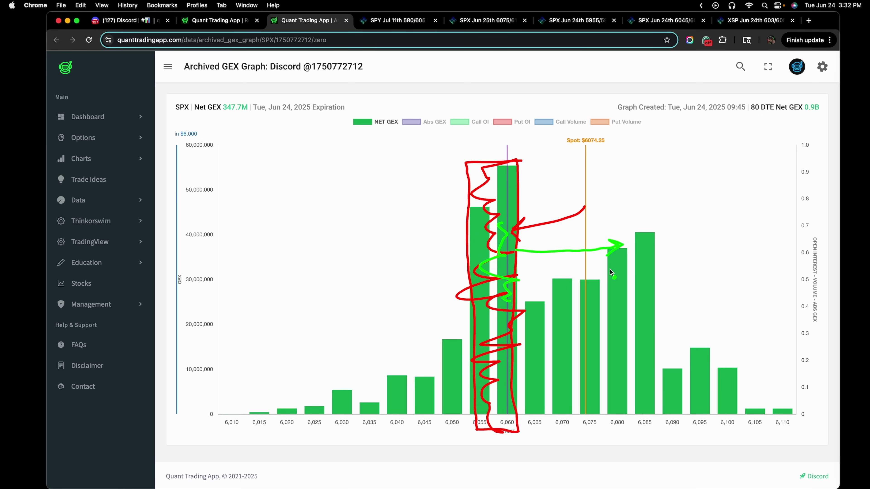
key(e)
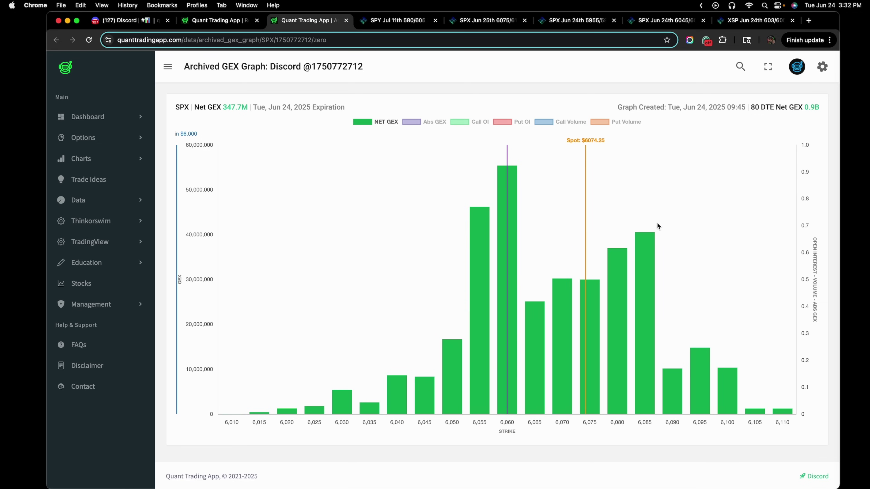
Mark the 6085 bar and its strike label, the graph's creation time and the spot price with annotations
mouse_move(657, 222)
mouse_down()
mouse_move(607, 244)
mouse_move(603, 391)
mouse_move(660, 421)
mouse_move(668, 220)
mouse_up()
key(e)
drag(642, 428, 655, 427)
drag(732, 112, 736, 113)
mouse_move(630, 139)
mouse_down()
mouse_move(508, 118)
mouse_move(427, 278)
mouse_move(444, 410)
mouse_move(686, 425)
mouse_move(679, 136)
mouse_move(567, 140)
mouse_up()
click(538, 237)
Underline the 6055 strike, sketch two tall hypothetical bars around 6010, and draw an arrow to the boxed 6030 bar
drag(471, 426, 491, 427)
mouse_move(246, 409)
mouse_down()
mouse_move(244, 343)
mouse_move(217, 389)
mouse_move(223, 412)
mouse_move(202, 309)
mouse_move(201, 409)
mouse_up()
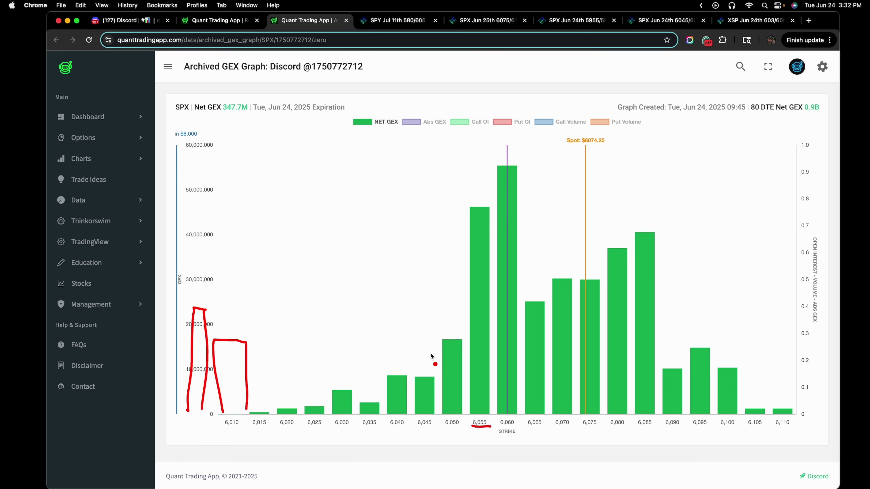
mouse_move(436, 347)
mouse_down()
mouse_move(350, 389)
mouse_move(381, 395)
mouse_move(327, 431)
mouse_move(357, 399)
mouse_move(350, 393)
mouse_up()
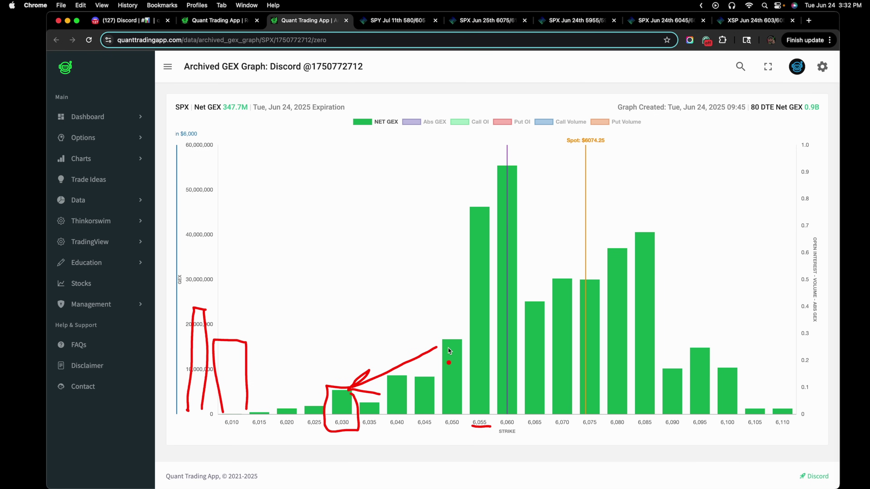
Circle the 6055–6085 bar cluster, draw lines between it and the hypothetical lower bars, and clear all annotations
mouse_move(622, 163)
mouse_down()
mouse_move(444, 296)
mouse_move(620, 161)
mouse_up()
drag(438, 308, 205, 372)
drag(220, 307, 456, 418)
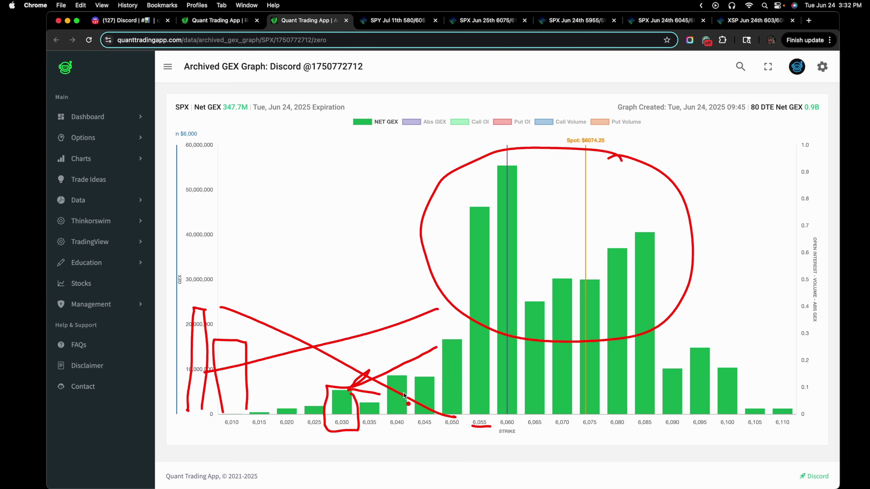
key(Escape)
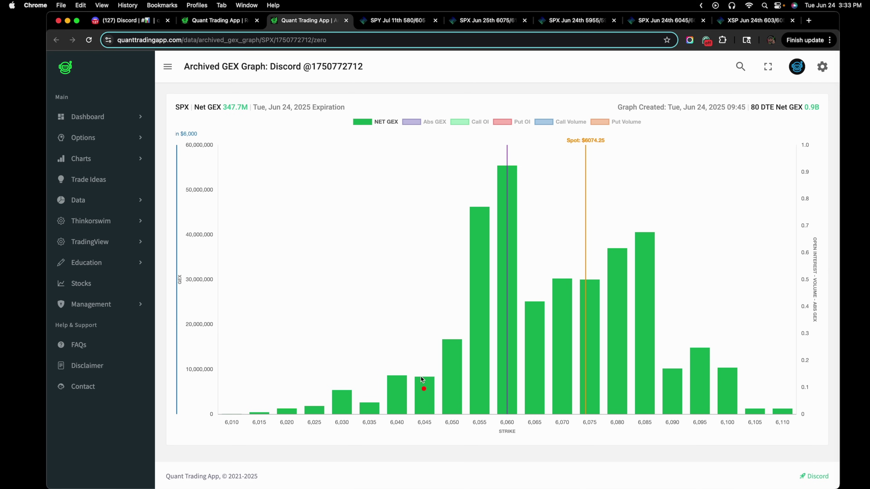
Mark the 6085 bar and the 6075–6085 strikes in green, draw arrows from spot to 6085 and 6060, and circle the 6055–6060 strikes
key(g)
mouse_move(646, 224)
mouse_down()
mouse_move(641, 424)
mouse_move(648, 395)
mouse_up()
mouse_move(595, 416)
mouse_down()
mouse_move(579, 432)
mouse_move(652, 432)
mouse_move(656, 414)
mouse_move(594, 415)
mouse_up()
drag(587, 246, 640, 244)
mouse_move(627, 236)
mouse_down()
mouse_move(640, 243)
mouse_move(627, 253)
mouse_up()
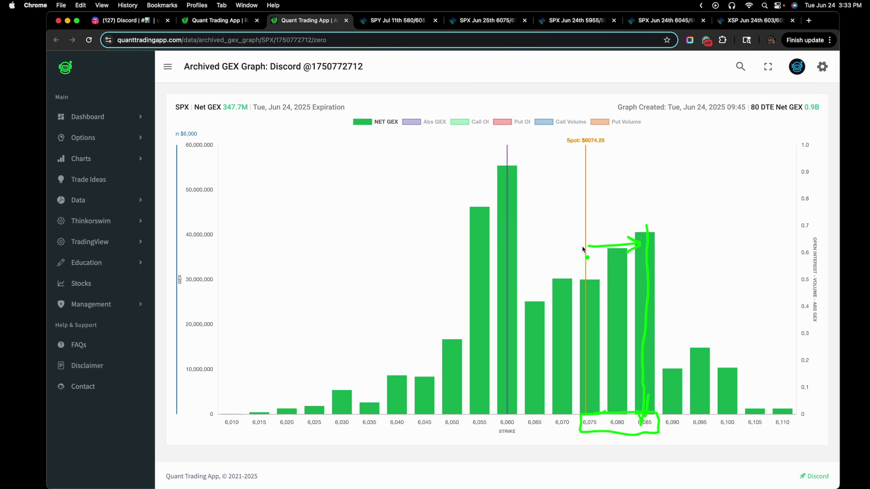
mouse_move(582, 246)
mouse_down()
mouse_move(512, 259)
mouse_move(527, 266)
mouse_up()
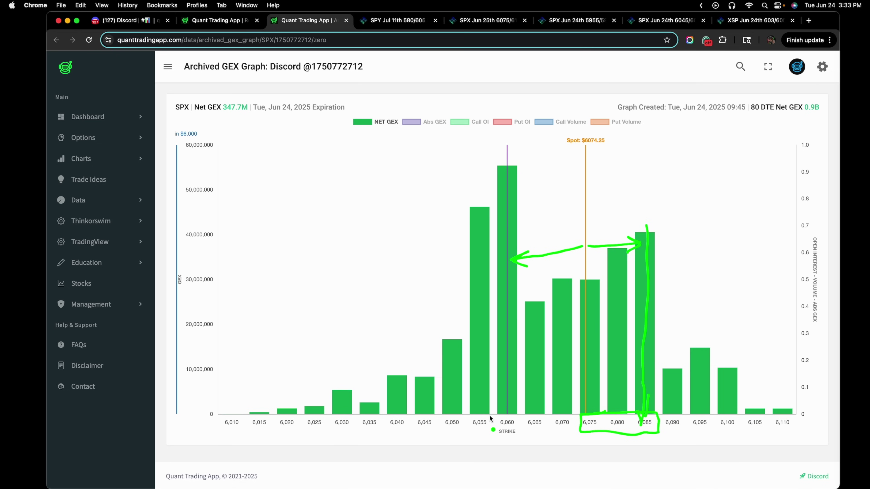
mouse_move(491, 414)
mouse_down()
mouse_move(460, 428)
mouse_move(528, 417)
mouse_move(493, 414)
mouse_up()
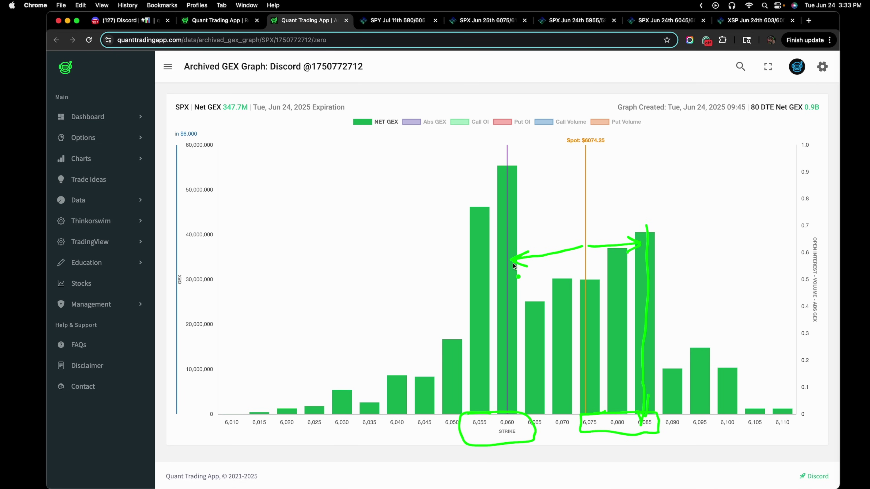
Circle the 6060 bar, box the tops of the 6055 and 6060 bars, cross out 6050, draw an arrow toward 6085, and clear the annotations
drag(510, 250, 516, 268)
mouse_move(444, 300)
mouse_down()
mouse_move(463, 326)
mouse_move(436, 332)
mouse_up()
mouse_move(523, 152)
mouse_down()
mouse_move(504, 155)
mouse_move(459, 274)
mouse_move(528, 141)
mouse_move(492, 151)
mouse_up()
mouse_move(440, 302)
mouse_down()
mouse_move(466, 327)
mouse_move(444, 322)
mouse_up()
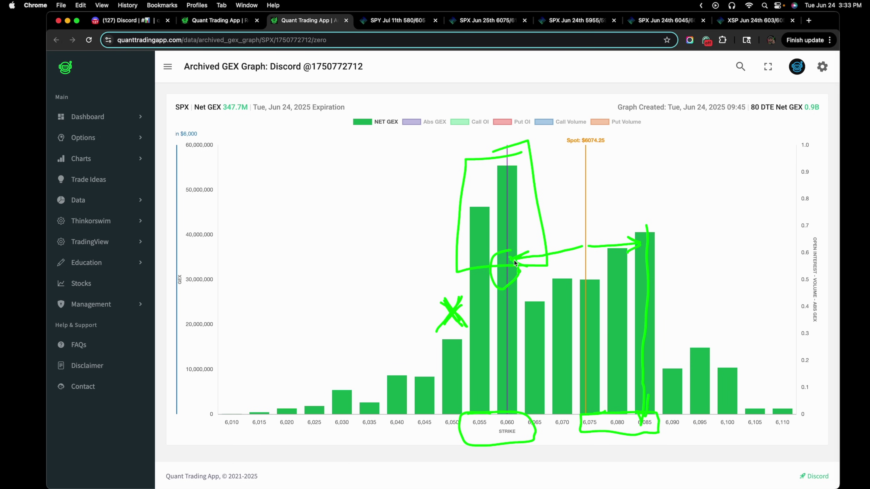
mouse_move(514, 259)
mouse_down()
mouse_move(637, 252)
mouse_move(644, 269)
mouse_up()
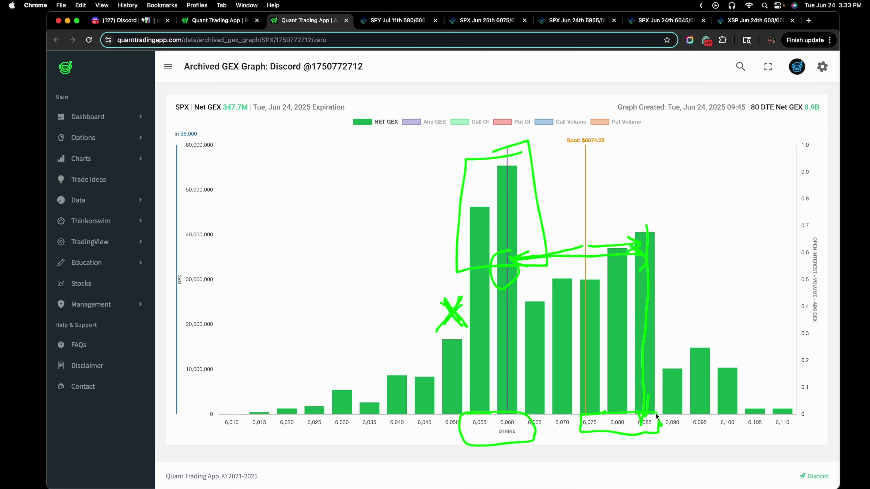
mouse_move(636, 413)
mouse_down()
mouse_move(625, 431)
mouse_move(651, 411)
mouse_up()
key(Escape)
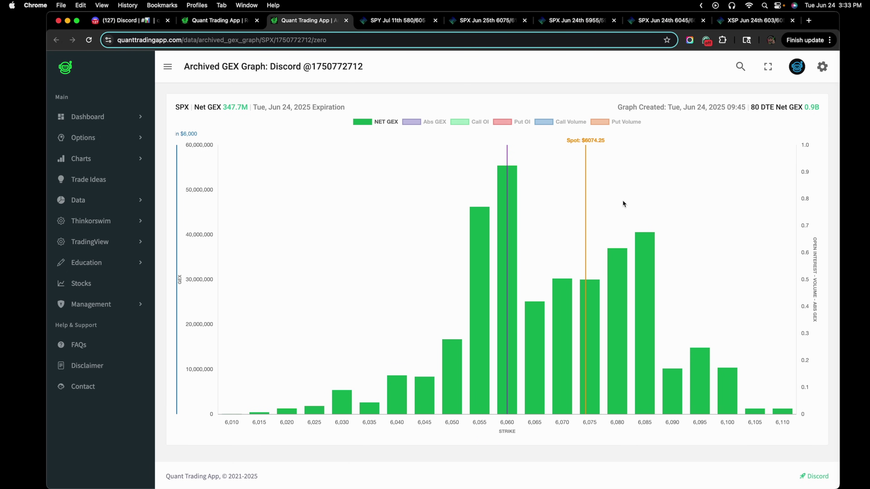
Switch to the SPX 15m chart, circle the candle lows at 6060, mark the 6060–6055 zone beneath them, and clear the drawings
key(ctrl+Right)
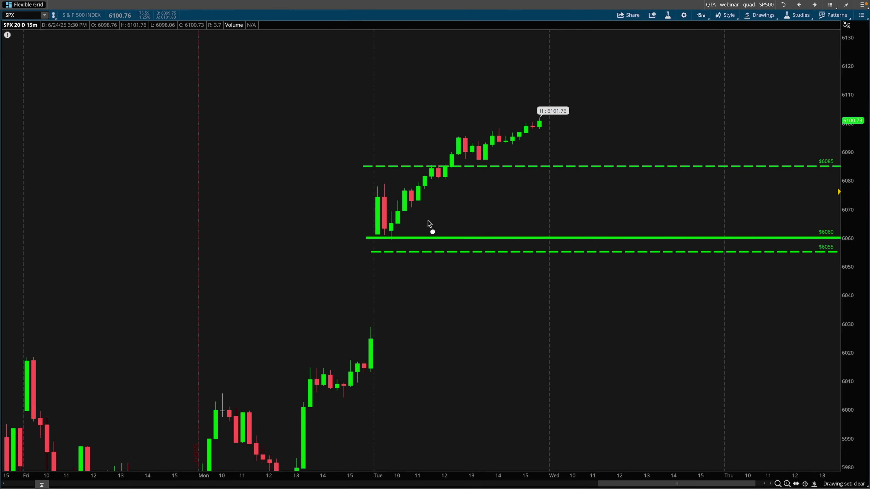
mouse_move(377, 195)
mouse_down()
mouse_move(385, 238)
mouse_move(393, 230)
mouse_move(386, 249)
mouse_move(407, 230)
mouse_move(380, 235)
mouse_move(393, 244)
mouse_move(371, 252)
mouse_up()
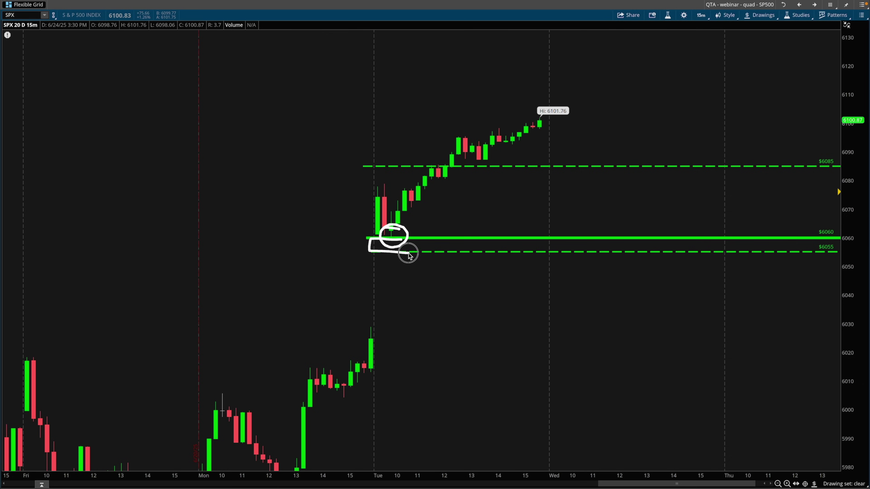
mouse_move(408, 253)
mouse_down()
mouse_move(376, 239)
mouse_move(402, 236)
mouse_move(409, 191)
mouse_up()
key(Escape)
Label the early SPX candles with "HOD" and "LOD", draw a line from the low up to the high, and clear the drawings
mouse_move(858, 267)
mouse_down()
mouse_move(849, 225)
mouse_move(762, 218)
mouse_up()
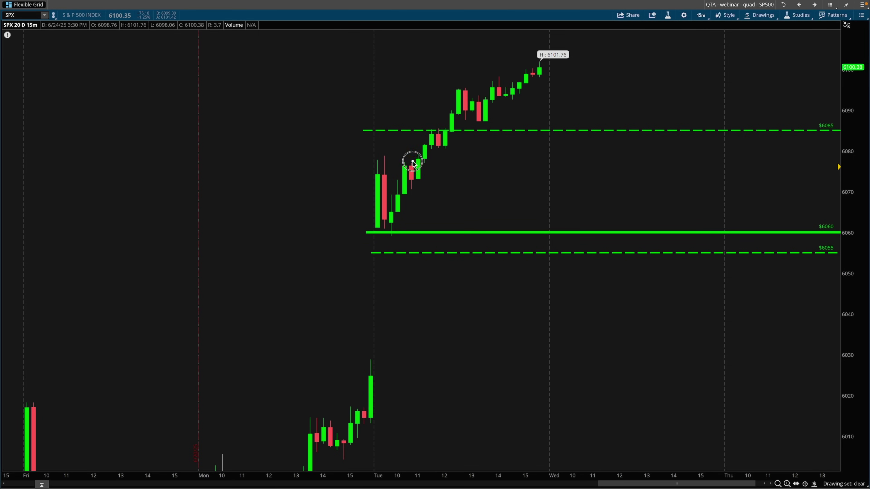
mouse_move(412, 163)
mouse_down()
mouse_move(404, 171)
mouse_move(411, 165)
mouse_up()
mouse_move(202, 126)
mouse_down()
mouse_move(202, 155)
mouse_move(237, 148)
mouse_up()
drag(237, 127, 244, 176)
mouse_move(267, 124)
mouse_down()
mouse_move(313, 126)
mouse_move(305, 158)
mouse_up()
mouse_move(388, 225)
mouse_down()
mouse_move(394, 235)
mouse_move(434, 236)
mouse_up()
click(397, 223)
mouse_move(399, 209)
mouse_down()
mouse_move(413, 162)
mouse_move(421, 178)
mouse_up()
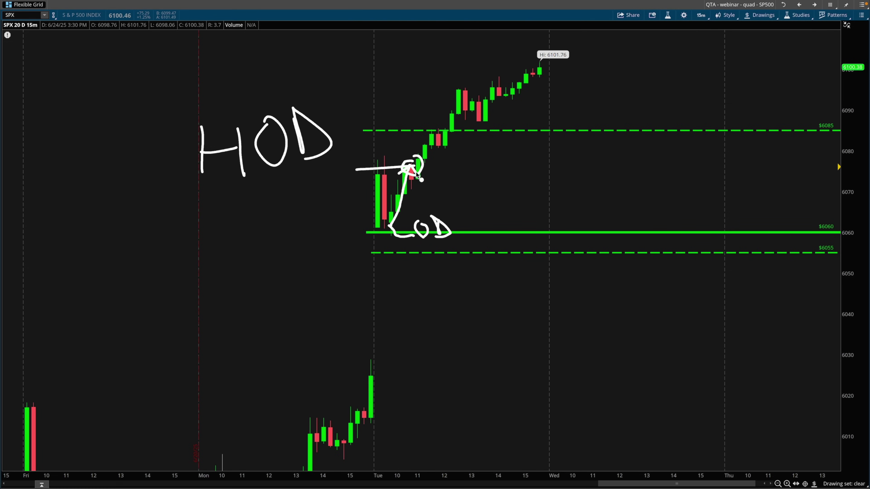
key(Escape)
Draw a line across the morning highs, circle the candles reaching 6085 and mark the $6085 label, then erase the marks
drag(366, 165, 418, 167)
mouse_move(442, 127)
mouse_down()
mouse_move(428, 137)
mouse_move(436, 151)
mouse_move(448, 133)
mouse_up()
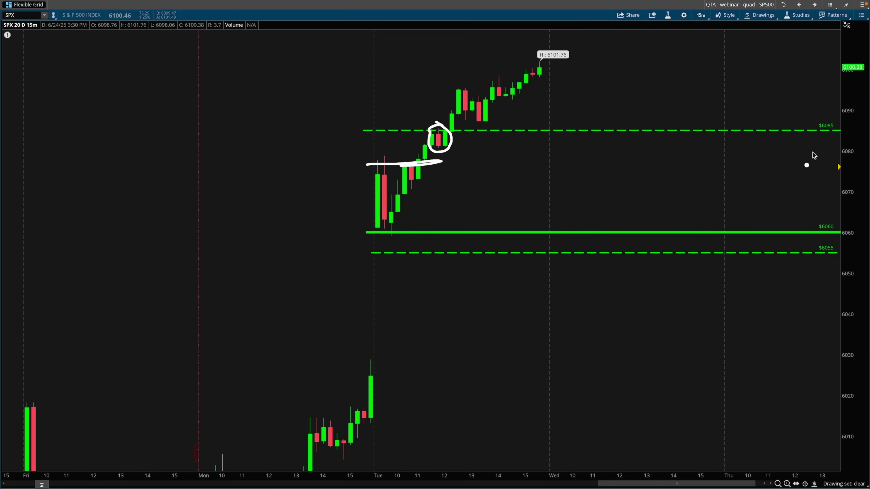
mouse_move(837, 121)
mouse_down()
mouse_move(802, 129)
mouse_move(854, 143)
mouse_move(832, 106)
mouse_up()
key(e)
Circle the low at 6060, draw an arrow up to 6085, write "25pt" beside it, and clear the drawings
mouse_move(401, 234)
mouse_down()
mouse_move(456, 141)
mouse_move(460, 150)
mouse_up()
mouse_move(550, 176)
mouse_down()
mouse_move(548, 203)
mouse_move(578, 203)
mouse_up()
mouse_move(611, 166)
mouse_down()
mouse_move(582, 168)
mouse_move(594, 204)
mouse_move(630, 192)
mouse_move(635, 200)
mouse_move(643, 176)
mouse_up()
click(643, 192)
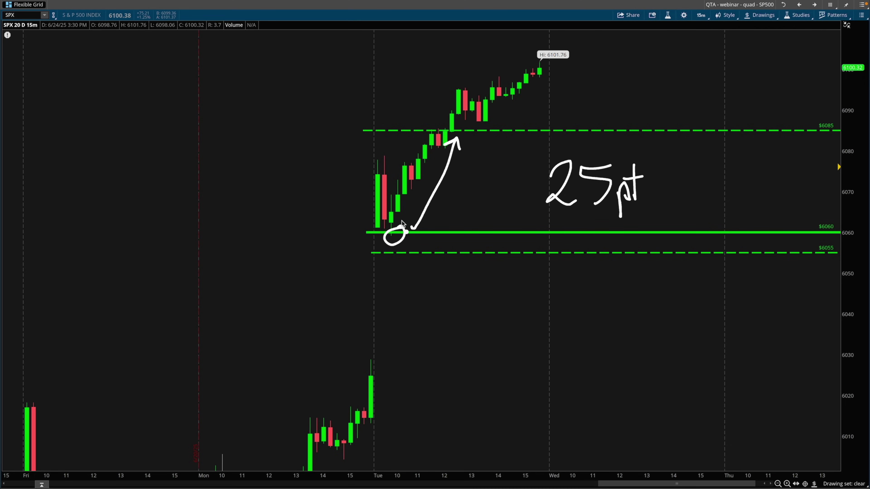
mouse_move(401, 222)
mouse_down()
mouse_move(370, 231)
mouse_move(413, 236)
mouse_move(399, 219)
mouse_up()
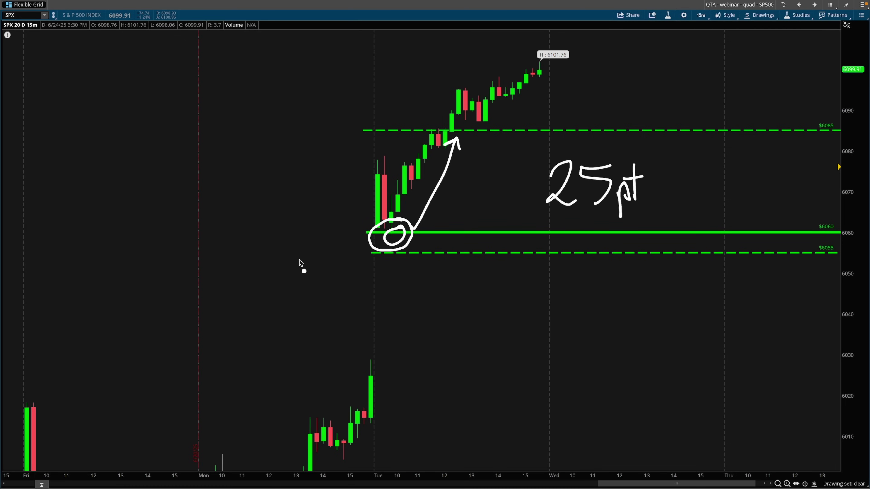
key(Escape)
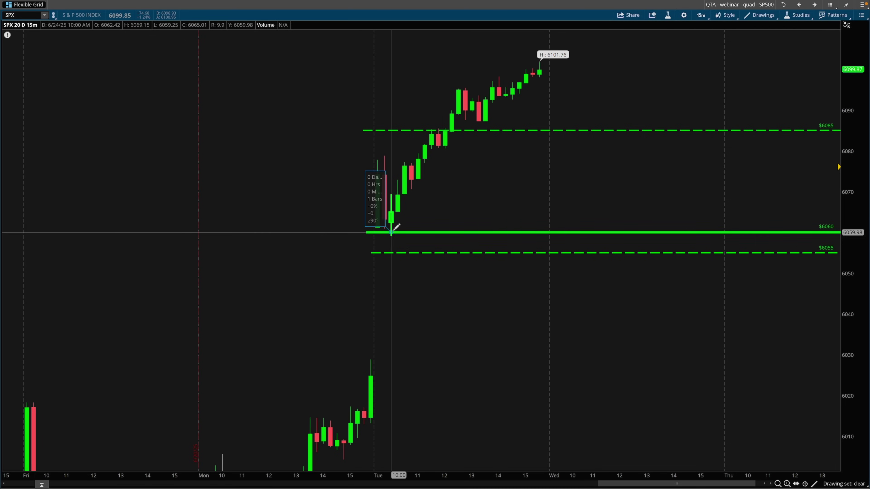
Handwrite ".40" beside Tuesday's candles on the SPX chart
key(ctrl+a)
click(238, 166)
mouse_move(271, 123)
mouse_down()
mouse_move(283, 148)
mouse_move(273, 167)
mouse_up()
mouse_move(302, 133)
mouse_down()
mouse_move(314, 163)
mouse_move(303, 135)
mouse_up()
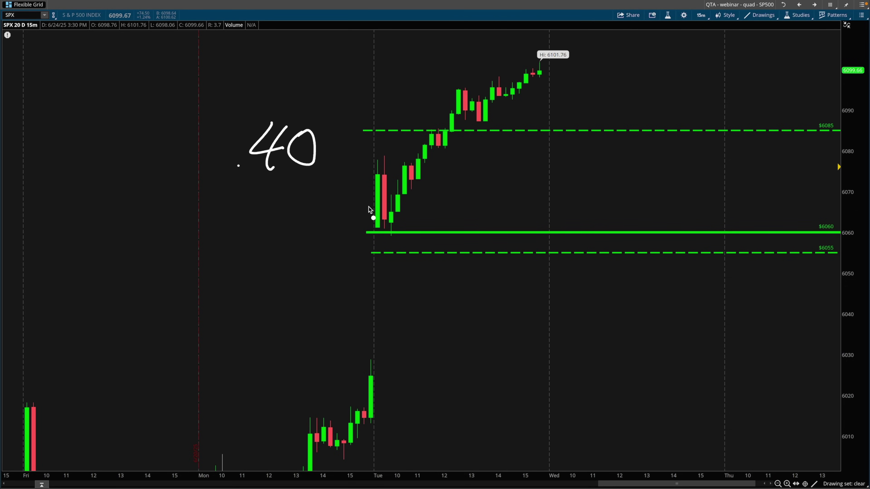
Box Tuesday's price action between the 6055 and 6085 levels, clear the drawings, and mark the area where price crosses 6085
mouse_move(478, 130)
mouse_down()
mouse_move(347, 124)
mouse_move(366, 260)
mouse_move(481, 118)
mouse_move(438, 121)
mouse_up()
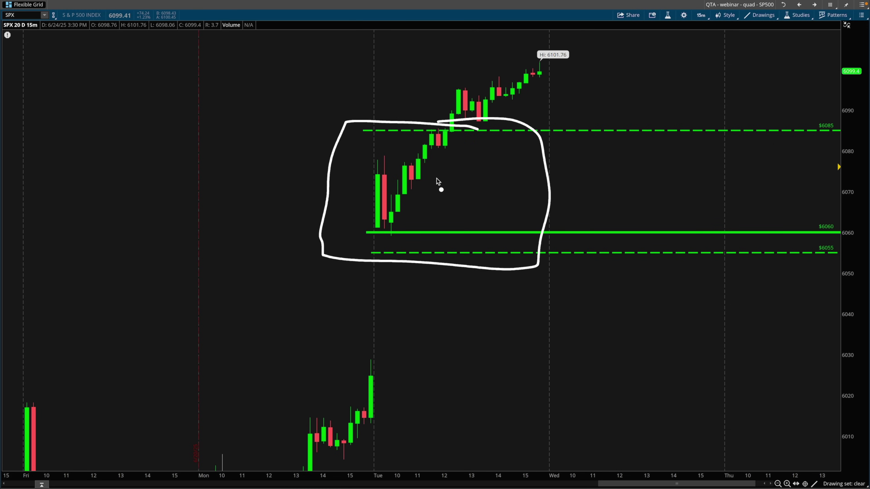
mouse_move(340, 251)
mouse_down()
mouse_move(349, 248)
mouse_move(355, 262)
mouse_up()
mouse_move(335, 108)
mouse_down()
mouse_move(356, 137)
mouse_move(364, 134)
mouse_up()
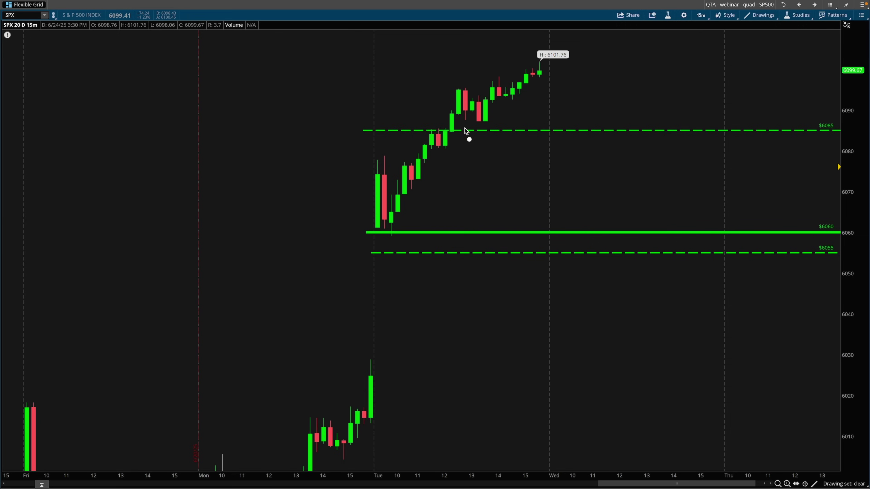
mouse_move(465, 127)
mouse_down()
mouse_move(350, 124)
mouse_move(510, 249)
mouse_move(435, 128)
mouse_up()
Return to the archived GEX graph and mark the tall 6055–6060 bars and the 6085 bar
key(ctrl+Left)
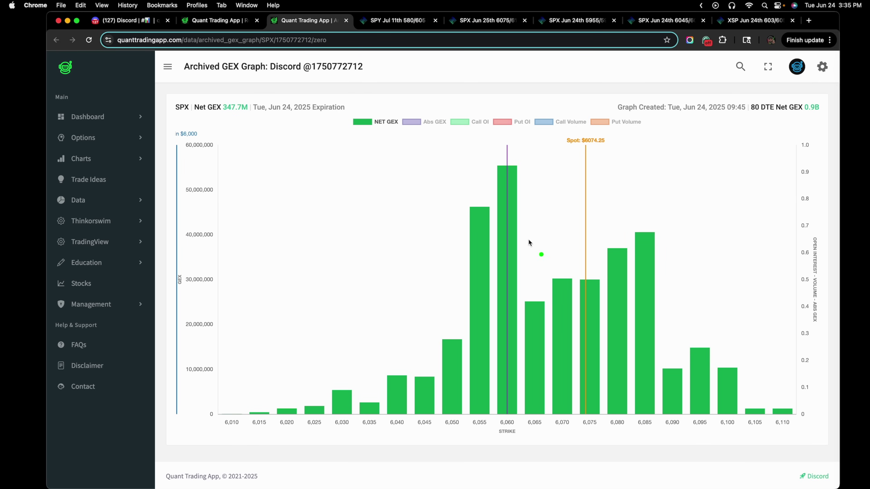
drag(525, 150, 517, 140)
mouse_move(655, 222)
mouse_down()
mouse_move(630, 287)
mouse_move(640, 194)
mouse_up()
Sketch a green upward arrow, a red downward arrow and a blue sideways line beside the GEX bars to show three market directions
mouse_move(328, 224)
mouse_down()
mouse_move(407, 144)
mouse_move(403, 188)
mouse_up()
click(412, 201)
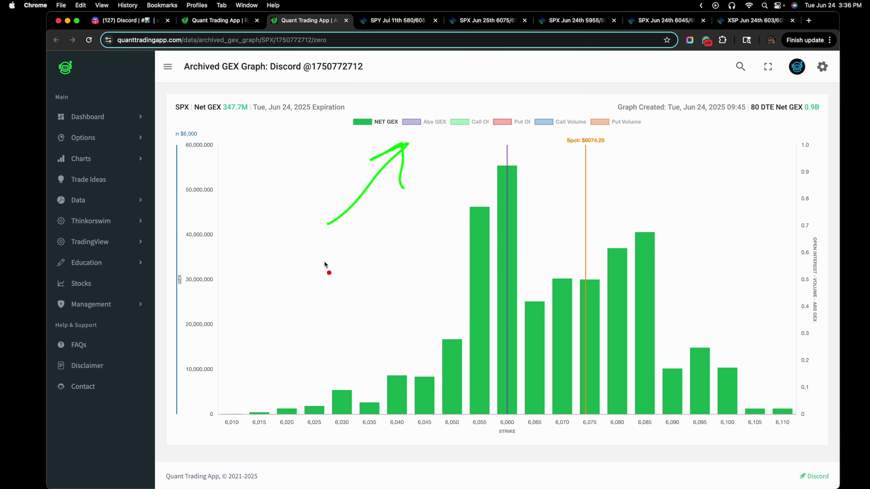
mouse_move(330, 271)
mouse_down()
mouse_move(394, 315)
mouse_move(371, 352)
mouse_up()
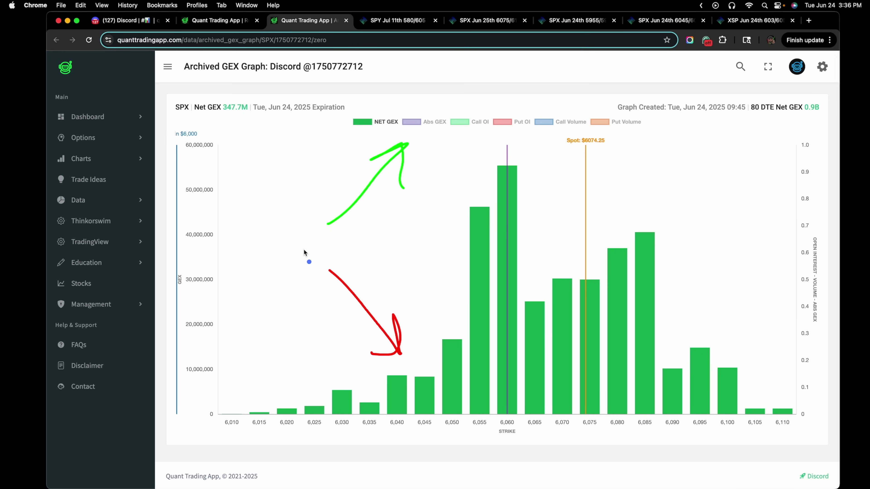
drag(304, 253, 412, 254)
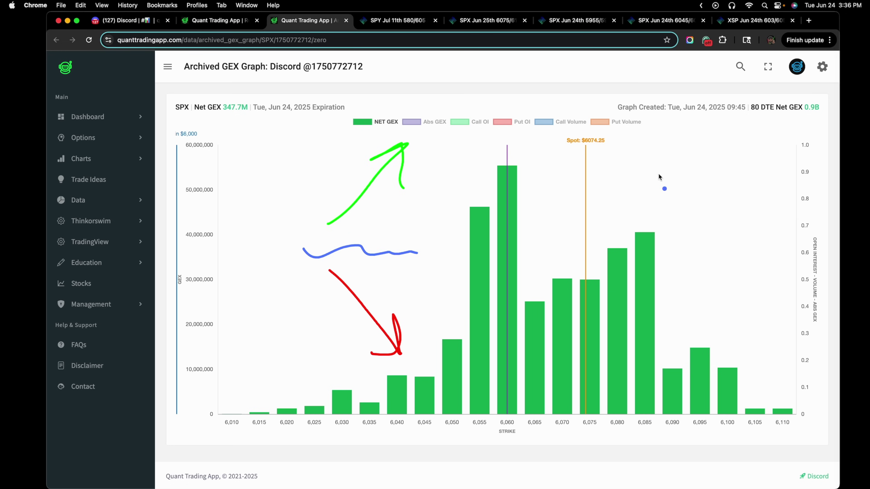
mouse_move(670, 137)
mouse_down()
mouse_move(640, 118)
mouse_move(292, 261)
mouse_move(463, 466)
mouse_up()
drag(514, 473, 658, 142)
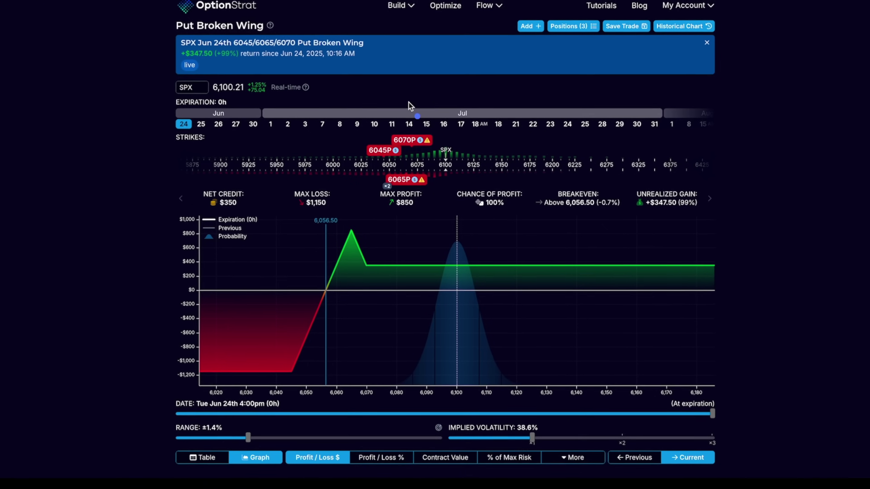
Mark the strikes and the profit zone on the SPX 6045/6065/6070 Put Broken Wing payoff graph, clearing the annotations between marks
mouse_move(426, 118)
mouse_down()
mouse_move(464, 183)
mouse_move(386, 90)
mouse_up()
key(Escape)
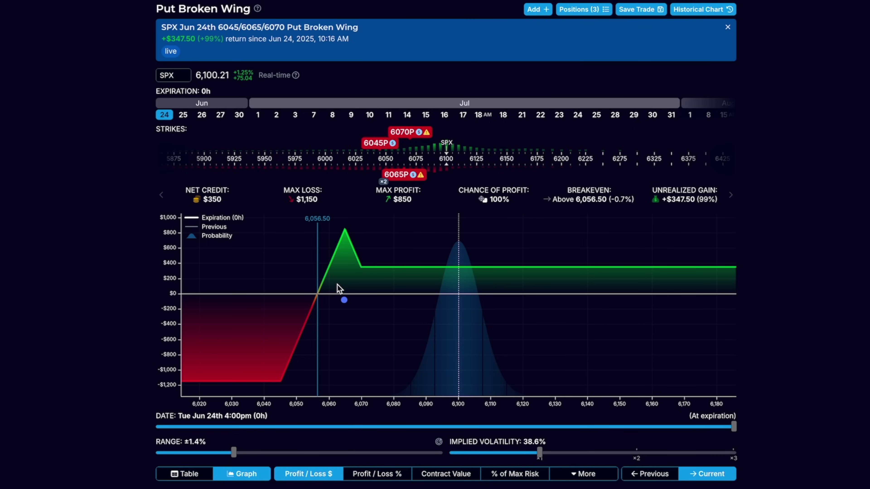
mouse_move(346, 238)
mouse_down()
mouse_move(342, 286)
mouse_move(425, 264)
mouse_move(475, 264)
mouse_up()
key(Escape)
key(Escape)
mouse_move(464, 390)
mouse_down()
mouse_move(432, 408)
mouse_move(479, 405)
mouse_move(463, 390)
mouse_up()
key(Escape)
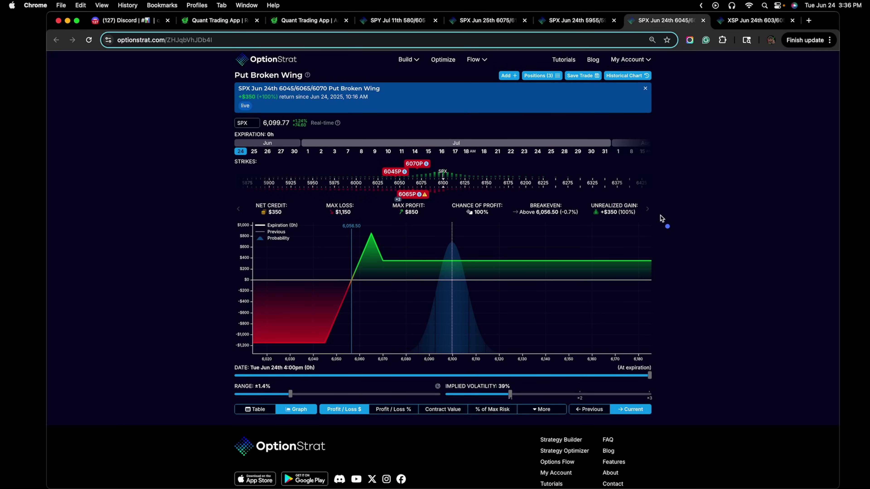
Bring up the XSP 603/605/606 risk profile, rescale its price axis, circle the 610 price, mark the area near 602, and clear the drawings
click(740, 22)
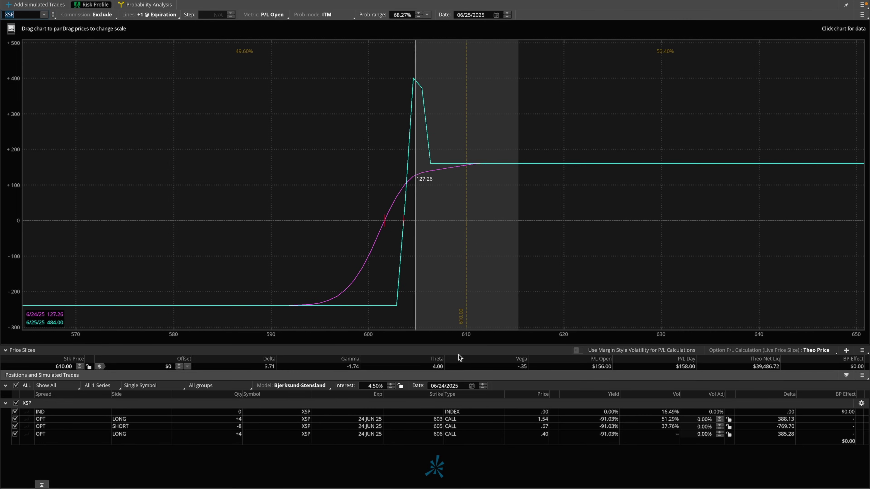
drag(478, 337, 701, 321)
mouse_move(697, 317)
mouse_down()
mouse_move(524, 282)
mouse_move(447, 327)
mouse_move(551, 266)
mouse_move(557, 305)
mouse_move(581, 326)
mouse_move(557, 334)
mouse_move(565, 314)
mouse_up()
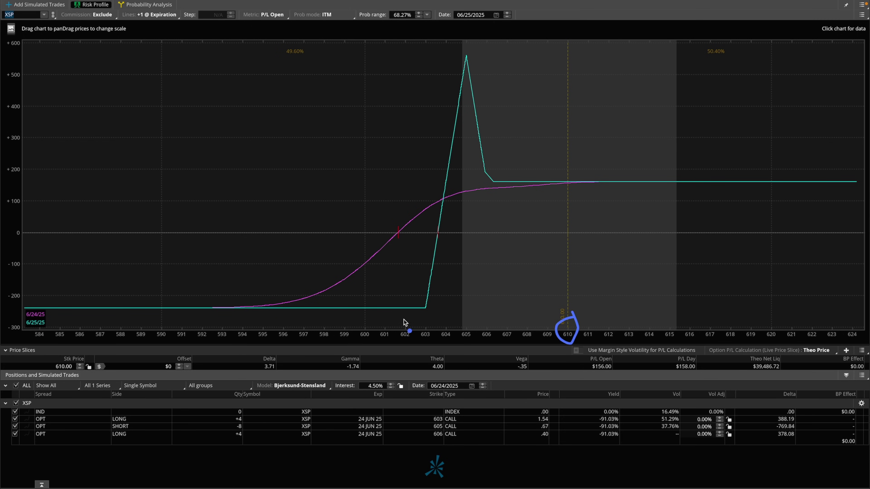
drag(374, 329, 391, 312)
mouse_move(383, 316)
mouse_down()
mouse_move(393, 326)
mouse_move(509, 291)
mouse_move(498, 302)
mouse_up()
key(Escape)
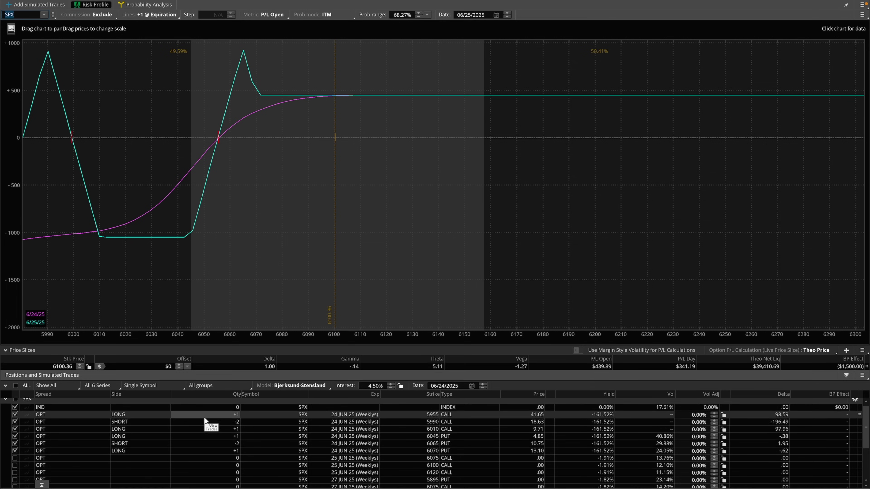
Review the SPX option positions in the risk profile and circle the P/L Open value
scroll(273, 445, down, 1)
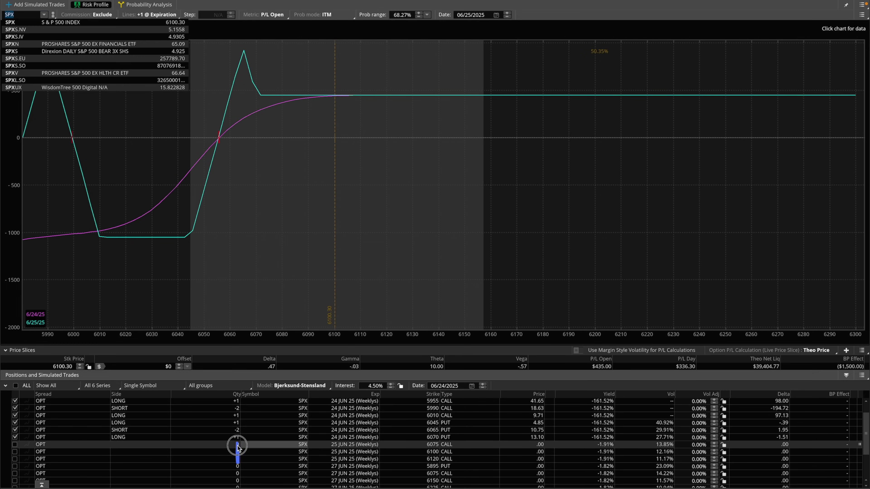
scroll(234, 441, up, 1)
click(16, 14)
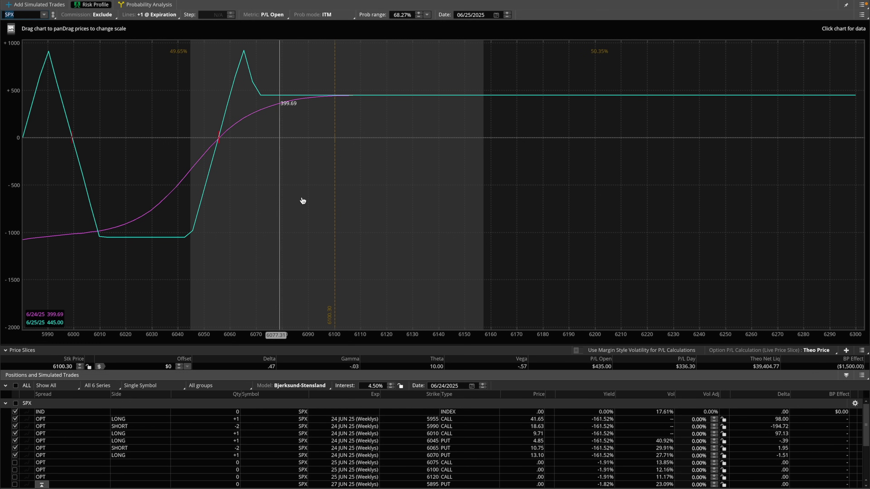
drag(612, 338, 571, 324)
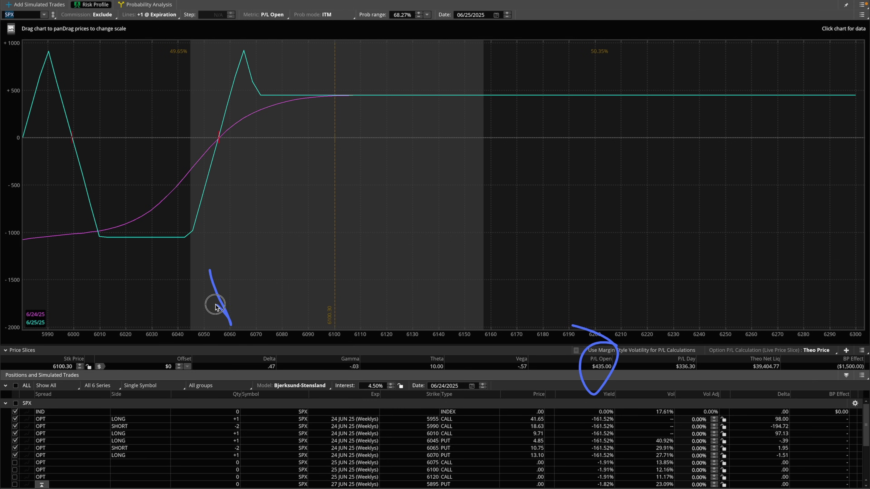
Draw an arrow to 6060 on the SPX risk profile, sketch across the profit zone, clear it, mark the 6060 area again, and erase
drag(217, 311, 234, 293)
drag(213, 100, 225, 293)
mouse_move(219, 137)
mouse_down()
mouse_move(419, 129)
mouse_move(459, 147)
mouse_up()
drag(459, 147, 404, 168)
key(Delete)
drag(222, 313, 234, 339)
mouse_move(234, 319)
mouse_down()
mouse_move(230, 337)
mouse_move(241, 342)
mouse_up()
key(Escape)
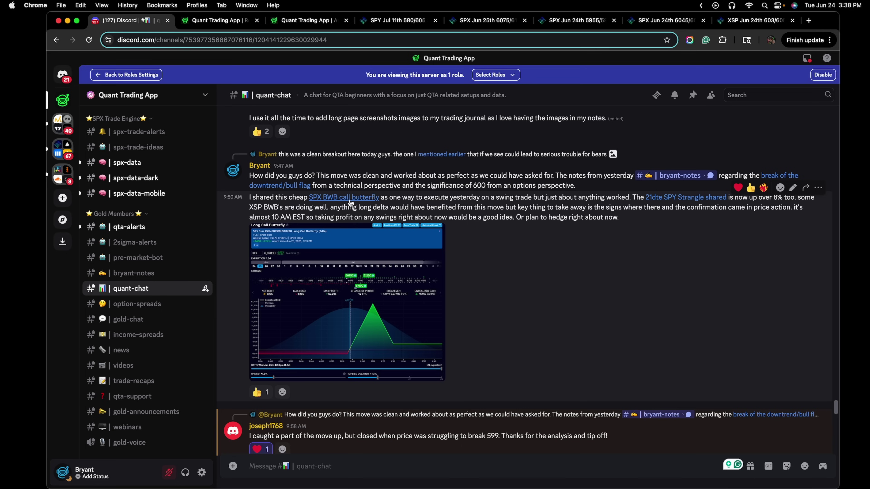
Open the linked Discord post's SPX 6075/6100/6120 Long Call Butterfly screenshot, circle the 6100C strike, and draw an arrow down to 6,100
click(368, 205)
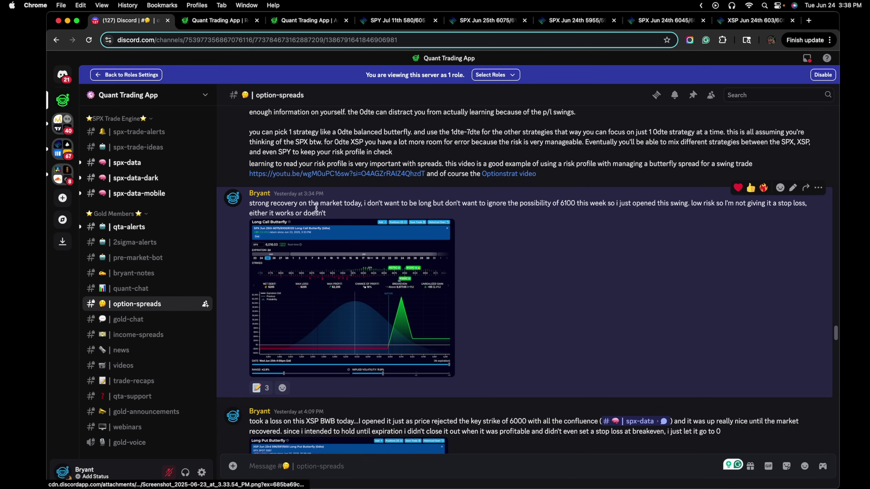
click(373, 279)
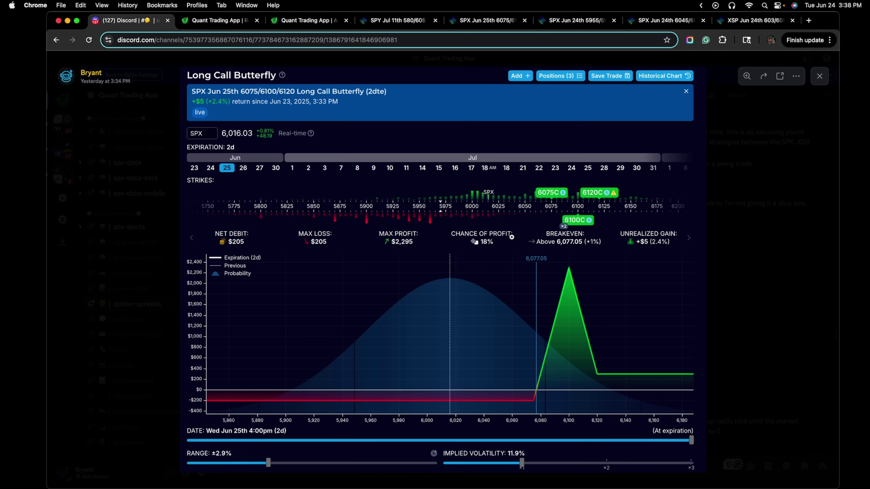
mouse_move(592, 209)
mouse_down()
mouse_move(569, 208)
mouse_move(595, 210)
mouse_up()
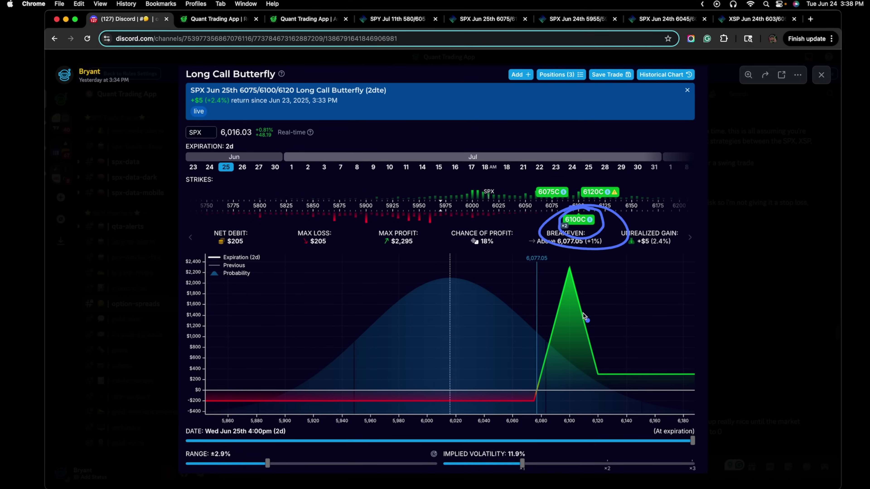
mouse_move(574, 355)
mouse_down()
mouse_move(573, 406)
mouse_move(582, 389)
mouse_up()
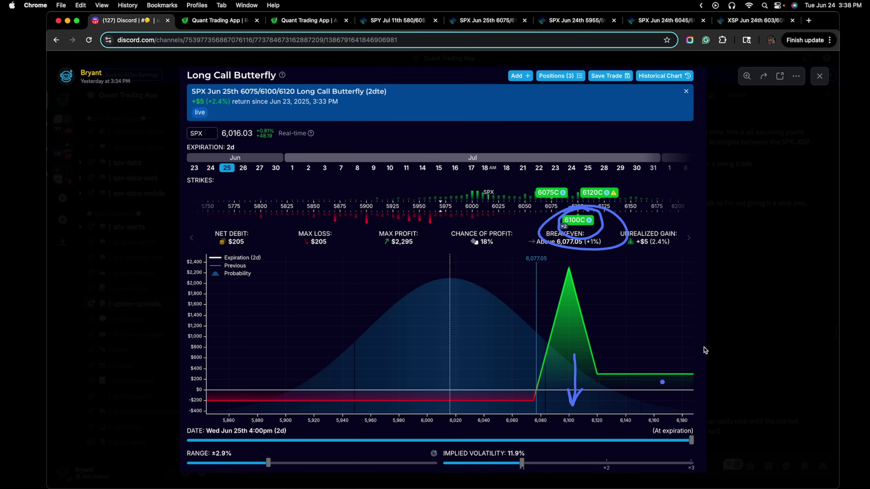
Open the head trader's notes channel, view the Week #26 GEX strikes chart, and underline the note about 600 breaking the bull flag
click(747, 305)
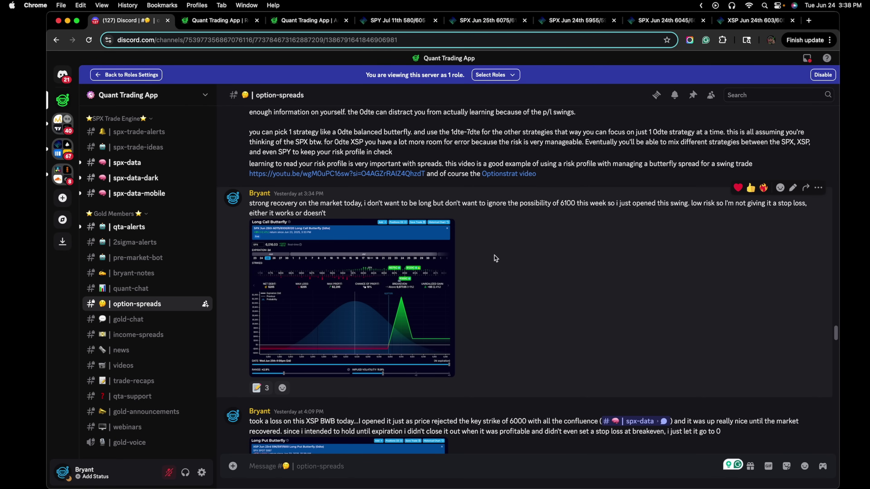
click(134, 273)
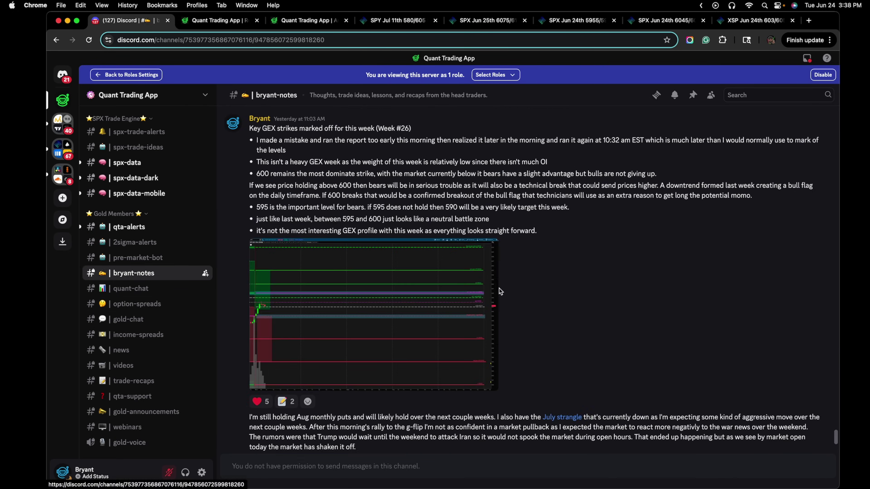
scroll(322, 263, down, 3)
click(327, 270)
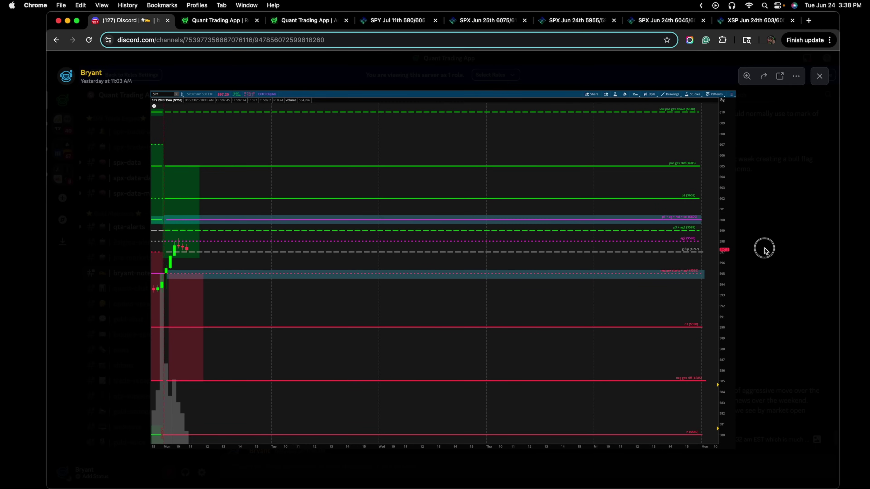
click(764, 249)
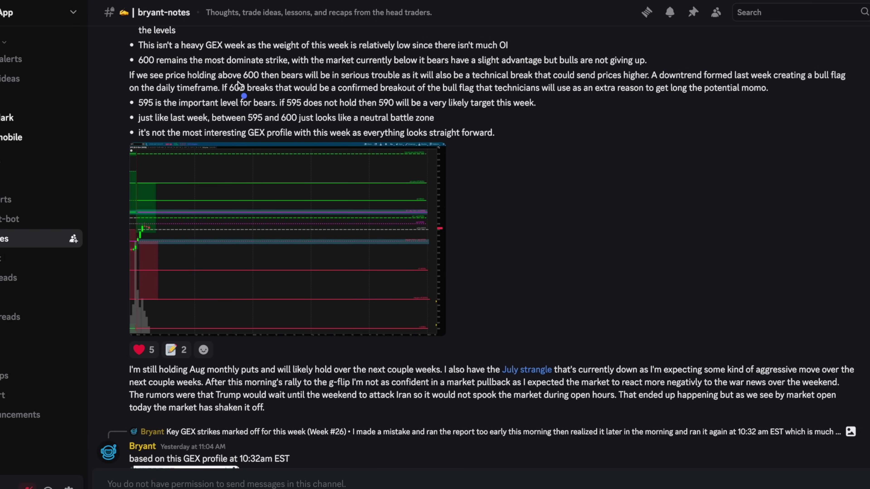
drag(228, 83, 537, 80)
key(Escape)
Switch to the thinkorswim SPX 15-minute chart, autozoom it, draw a descending trendline across the June highs, tick its touch points, and clear the marks
key(ctrl+Right)
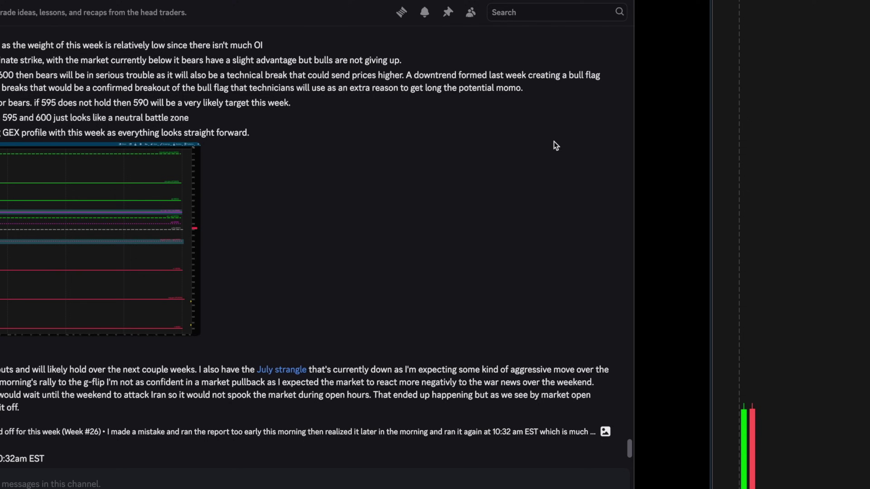
right_click(645, 157)
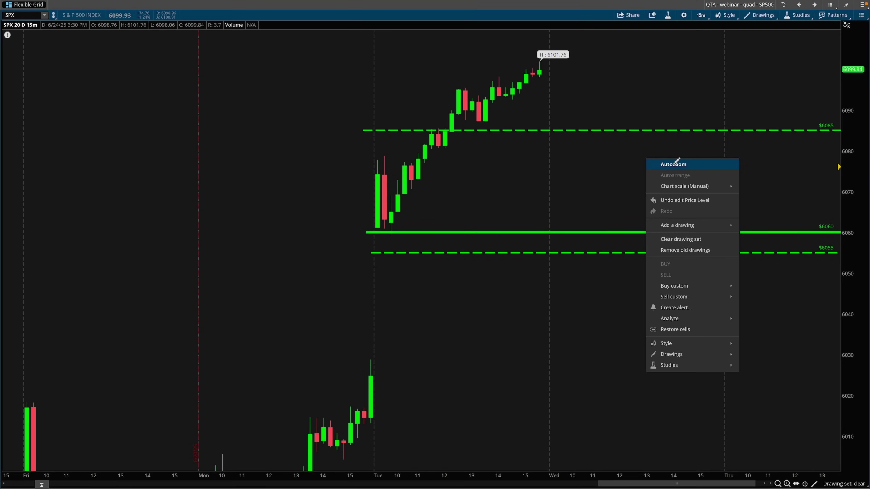
click(674, 164)
drag(539, 104, 775, 213)
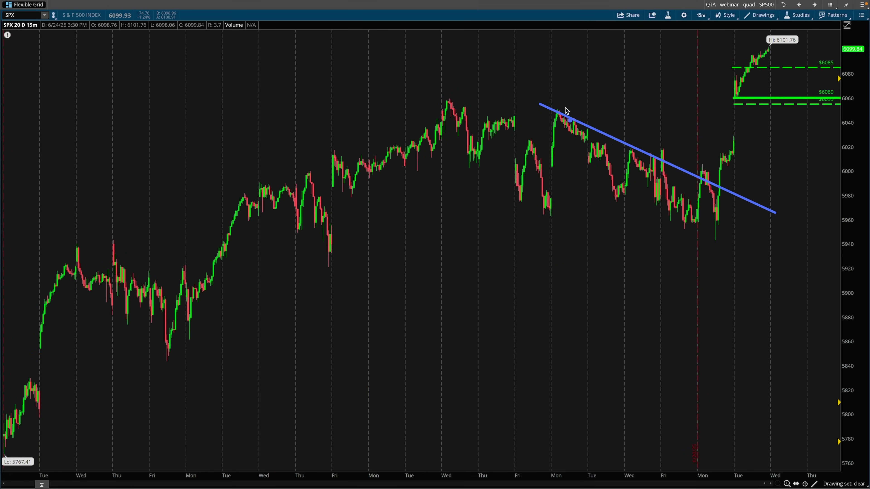
drag(564, 107, 570, 128)
mouse_move(611, 118)
mouse_down()
mouse_move(613, 152)
mouse_move(666, 175)
mouse_up()
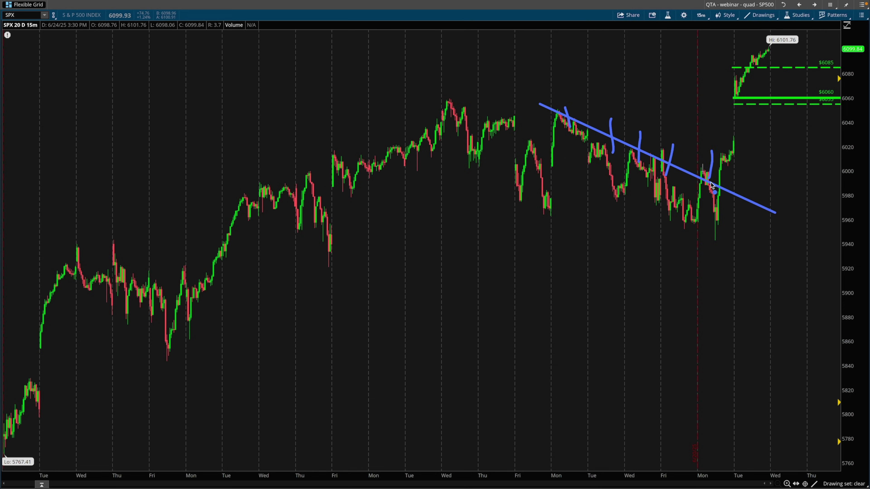
right_click(460, 241)
Change the SPX chart's timeframe to 3 years of daily candles
click(700, 16)
click(704, 29)
click(722, 79)
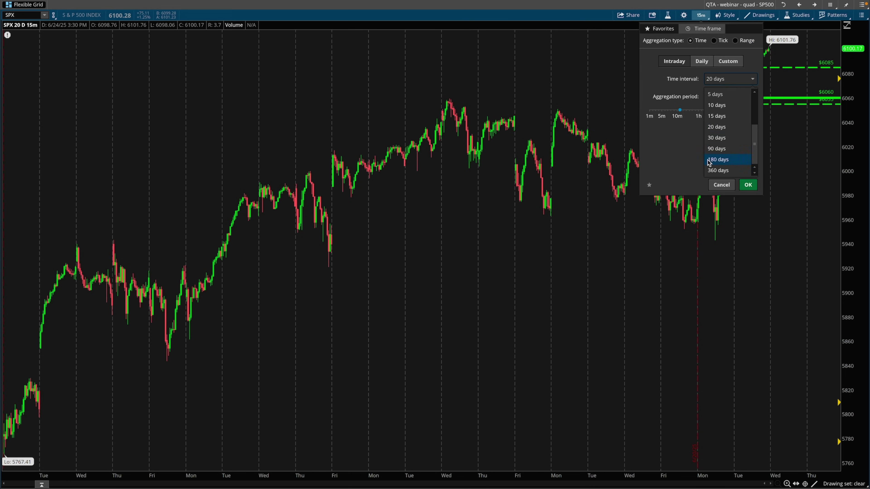
click(686, 159)
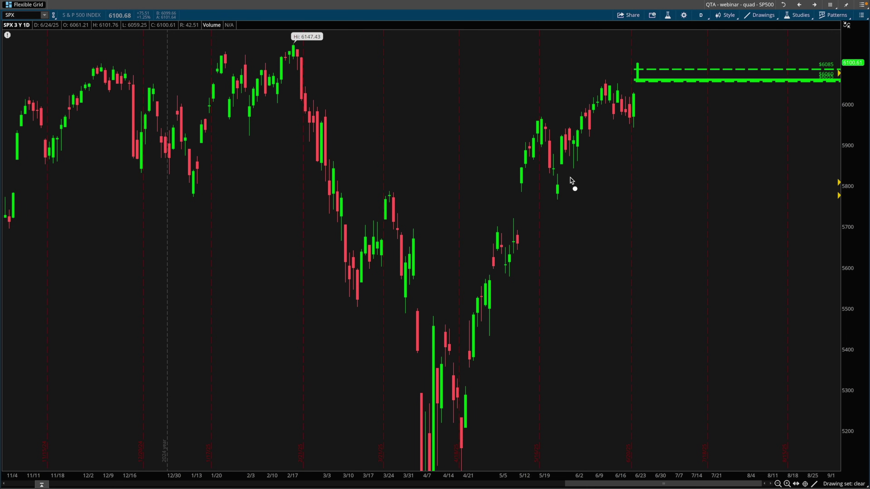
Sketch the rally and the mid-June pullback on the SPX daily candles, add a line extending past the latest candle, and clear the drawings
mouse_move(567, 171)
mouse_down()
mouse_move(598, 73)
mouse_move(646, 98)
mouse_move(616, 116)
mouse_move(639, 129)
mouse_up()
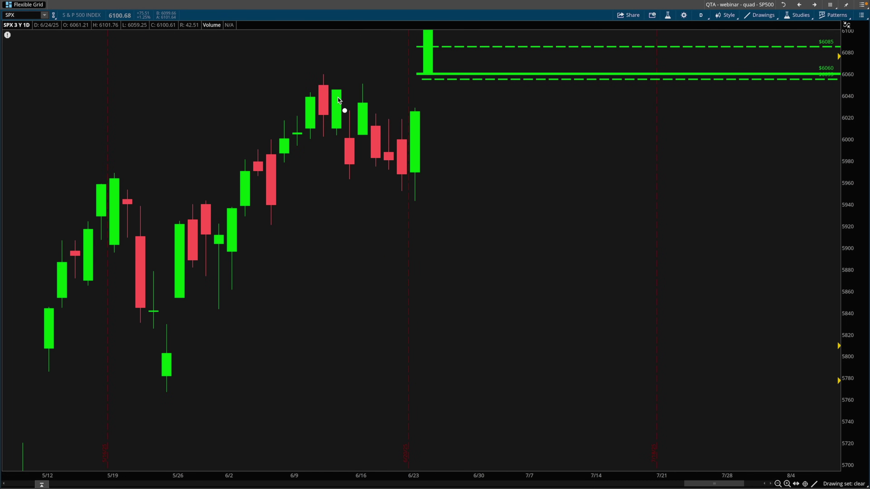
drag(318, 80, 458, 148)
mouse_move(403, 126)
mouse_down()
mouse_move(837, 132)
mouse_move(827, 140)
mouse_up()
key(Escape)
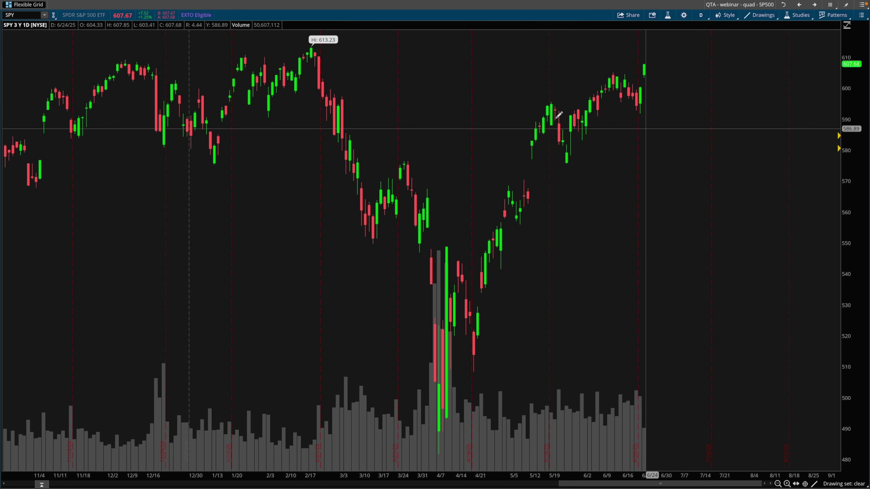
On the SPY daily chart, outline the June bull flag, draw a horizontal line near 600, and clear the drawings
drag(267, 174, 851, 202)
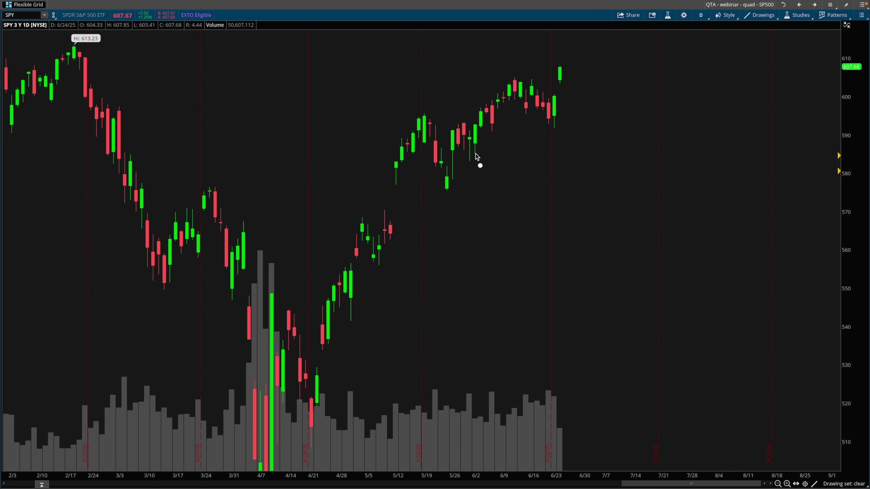
mouse_move(472, 140)
mouse_down()
mouse_move(510, 76)
mouse_move(583, 110)
mouse_move(561, 135)
mouse_up()
drag(553, 96, 839, 96)
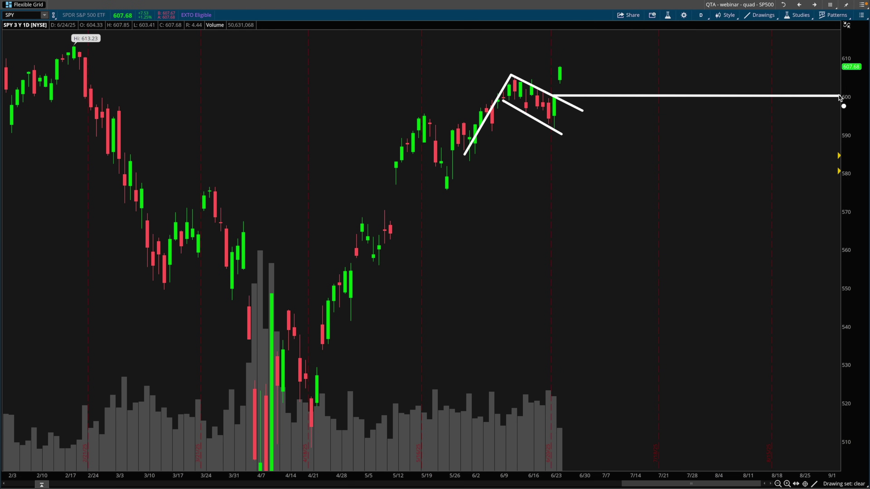
key(Escape)
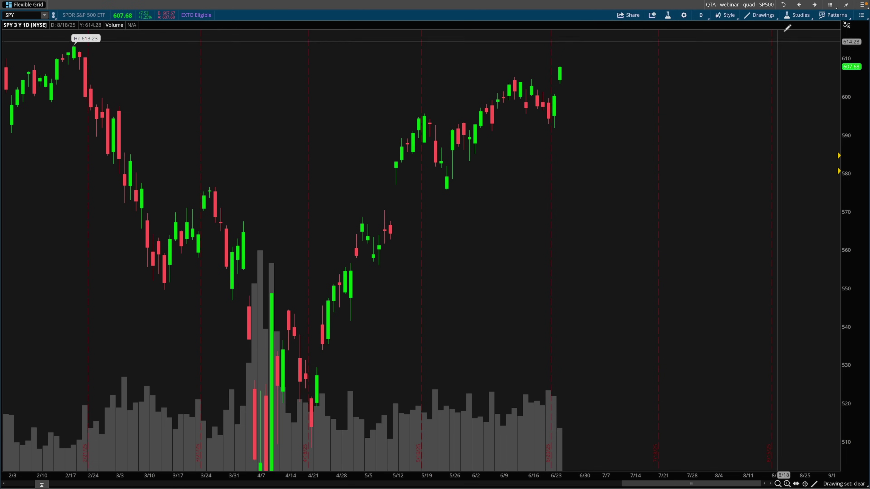
Restore the four-chart grid, mark the area near 600 on the SPY 20-day 15-minute chart, and clear it
click(784, 5)
mouse_move(600, 127)
mouse_down()
mouse_move(616, 137)
mouse_move(592, 136)
mouse_up()
key(Escape)
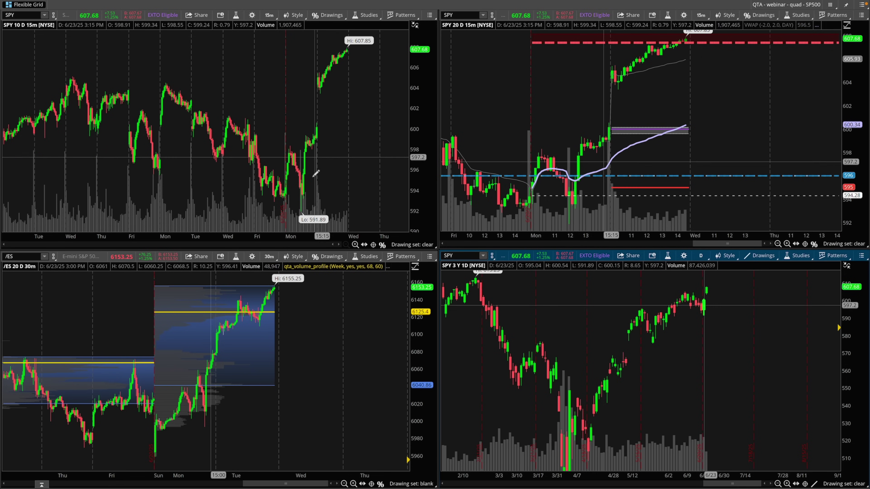
Mark the Friday peak and Monday breakout on the /ES chart, and draw the descending trendline with its breakout circled on the lower SPY chart
key(ctrl+a)
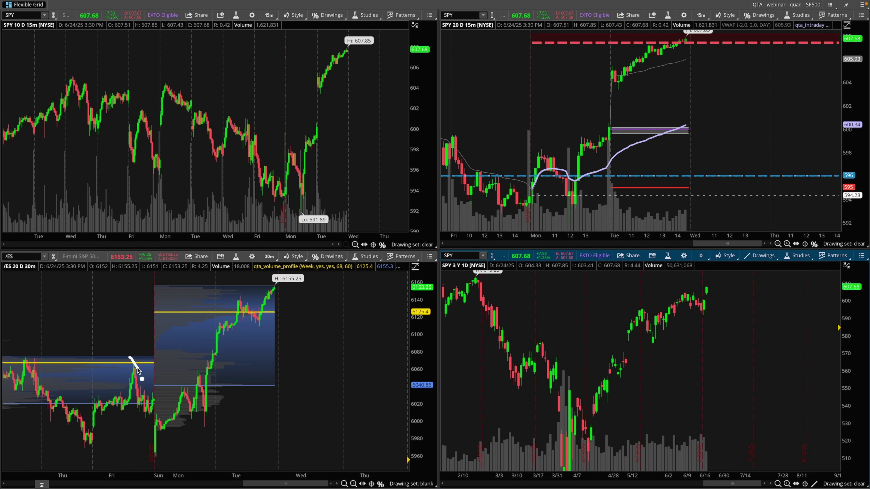
scroll(305, 350, left, 3)
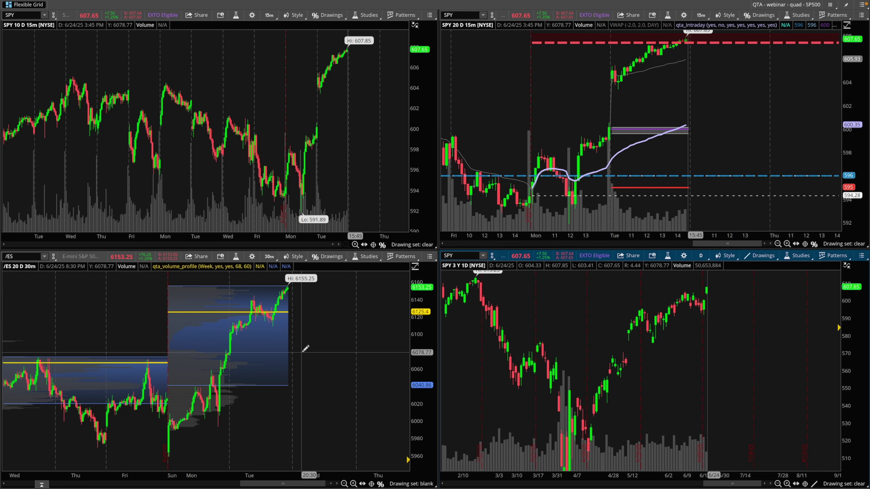
key(ctrl+a)
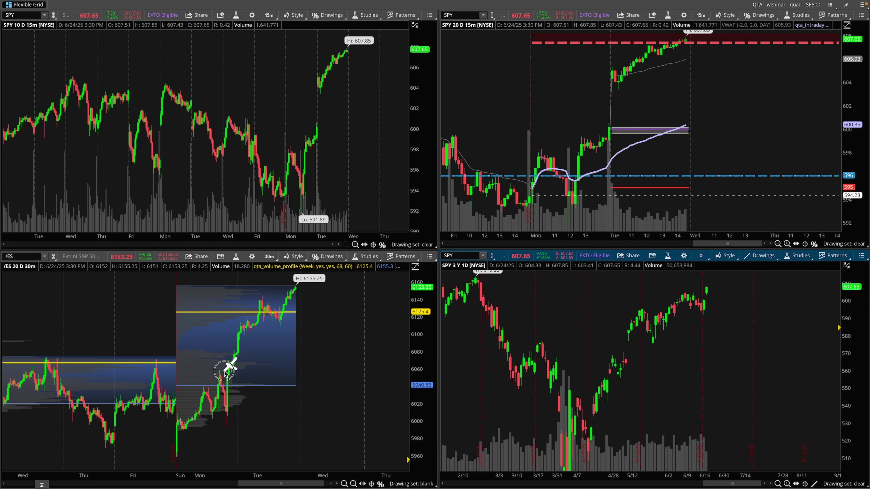
mouse_move(701, 296)
mouse_down()
mouse_move(809, 348)
mouse_move(788, 334)
mouse_up()
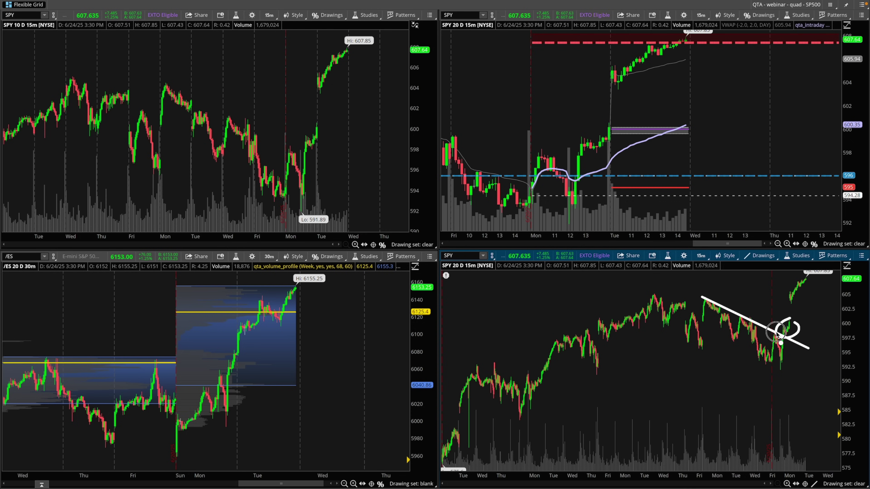
key(ctrl+a)
Switch to Discord, circle the flag in the "break out" screenshot, and find the earlier clean breakout post in quant-chat
click(393, 246)
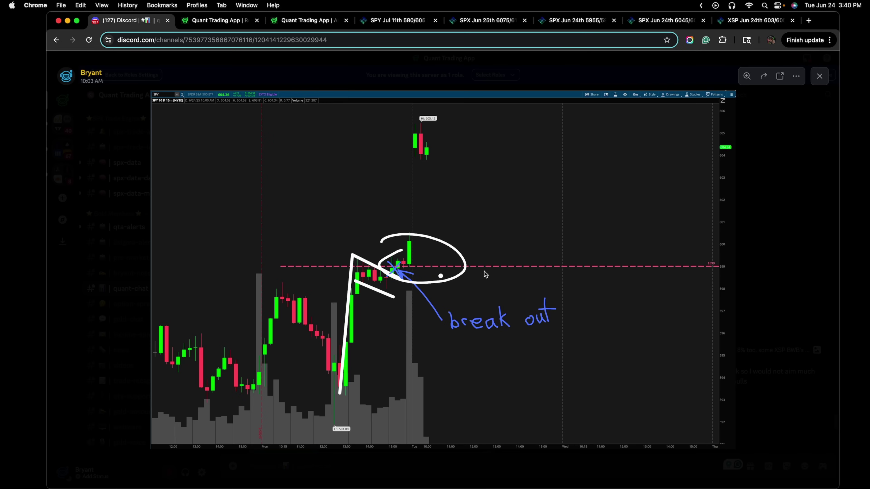
click(784, 280)
scroll(306, 222, up, 10)
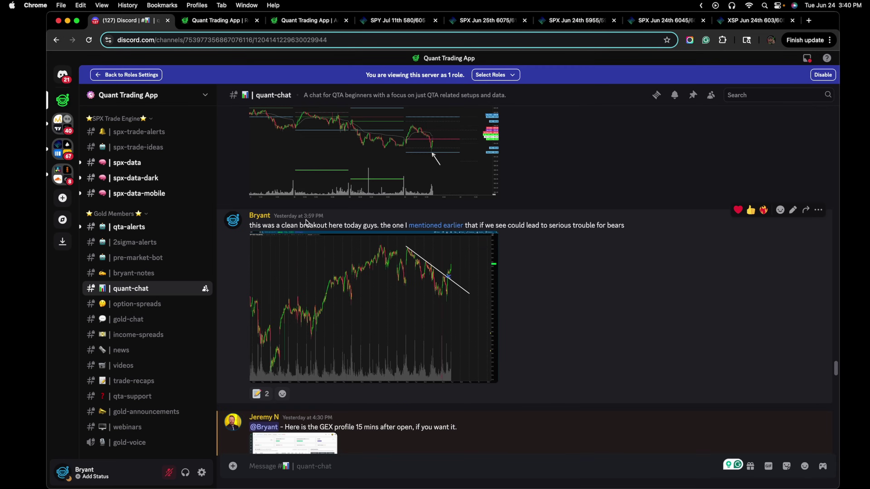
Go from the clean breakout post to the earlier weekly GEX note and review its posted screenshots
click(463, 261)
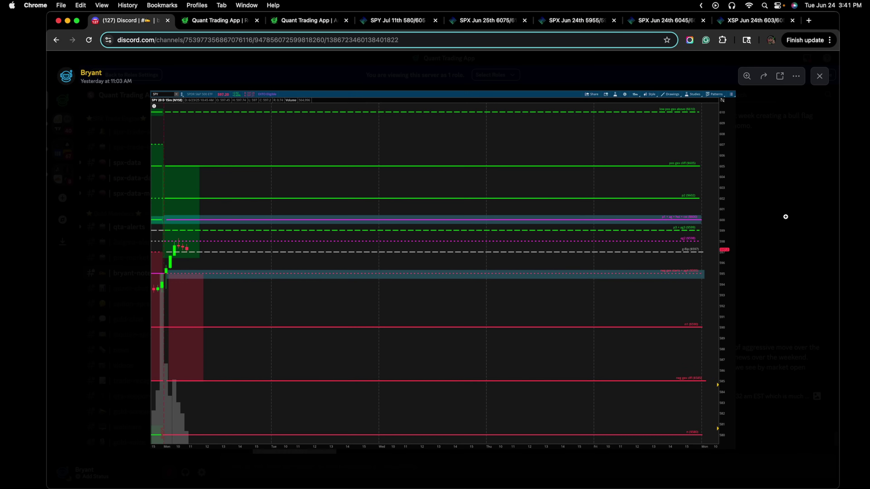
click(785, 217)
click(325, 250)
click(753, 203)
Skim the archived SPX GEX graphs for 2025-06-24 from the 09:45 graph through the 12:00 one
click(220, 20)
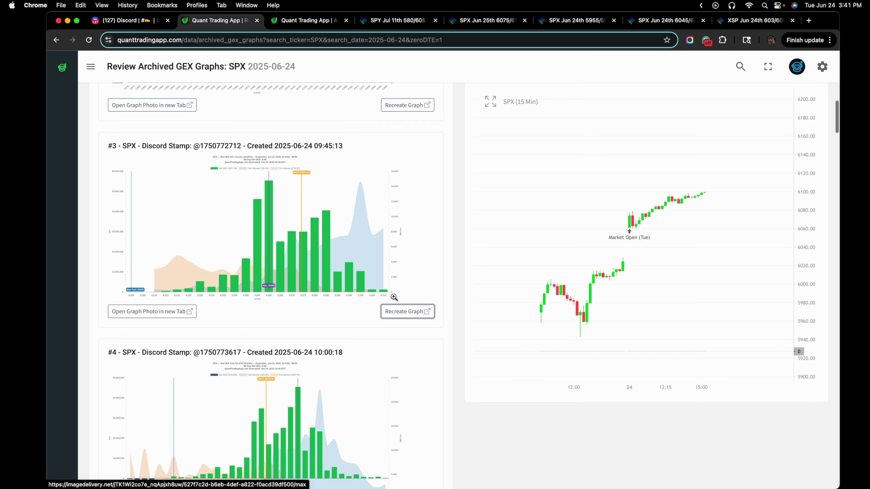
scroll(394, 313, down, 20)
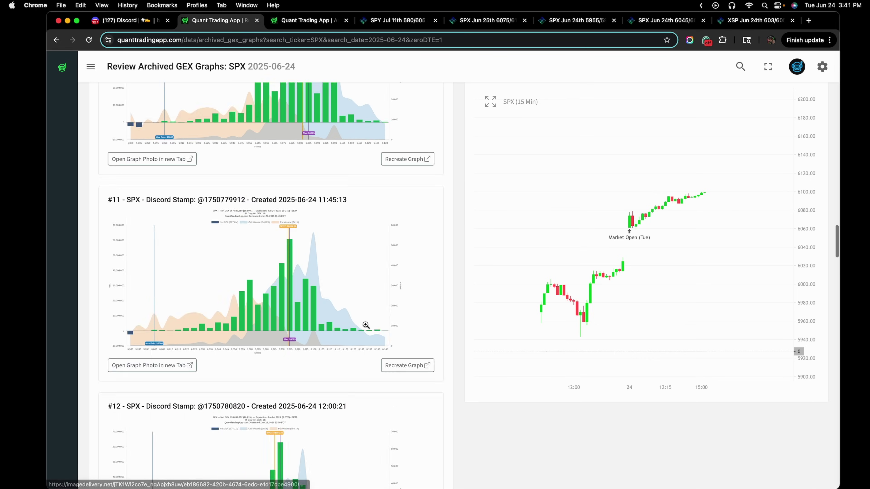
scroll(366, 325, down, 3)
Look through the open OptionStrat trades, from the SPY Jul 11th spread to the SPX and XSP Jun 24th positions
click(397, 20)
click(575, 20)
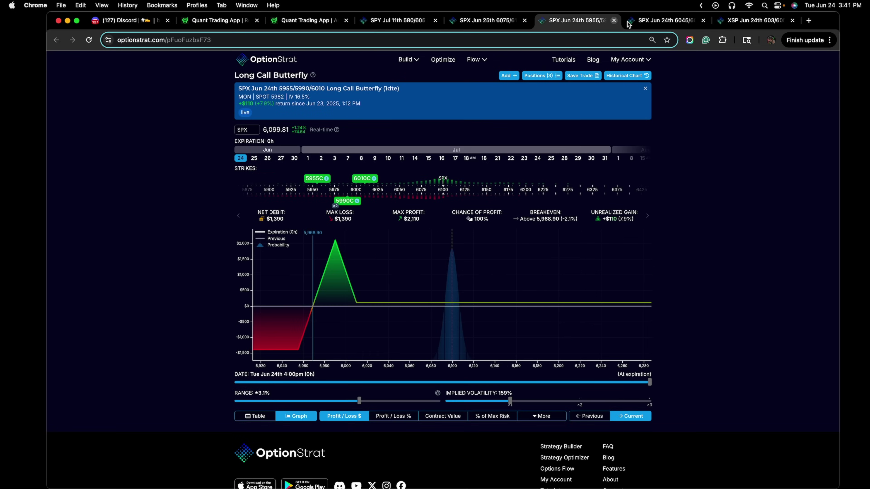
click(645, 21)
click(733, 22)
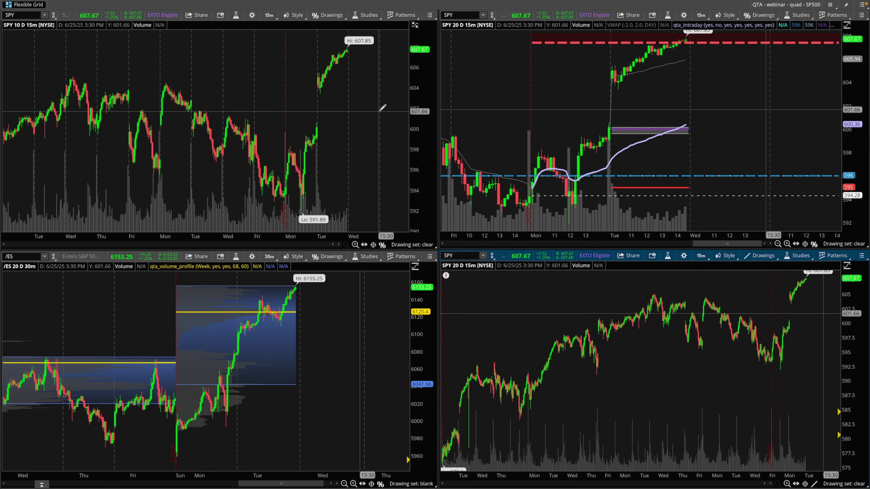
Maximize the SPY 10-day 15-minute chart in thinkorswim and load the GEX weekly drawing set
right_click(385, 115)
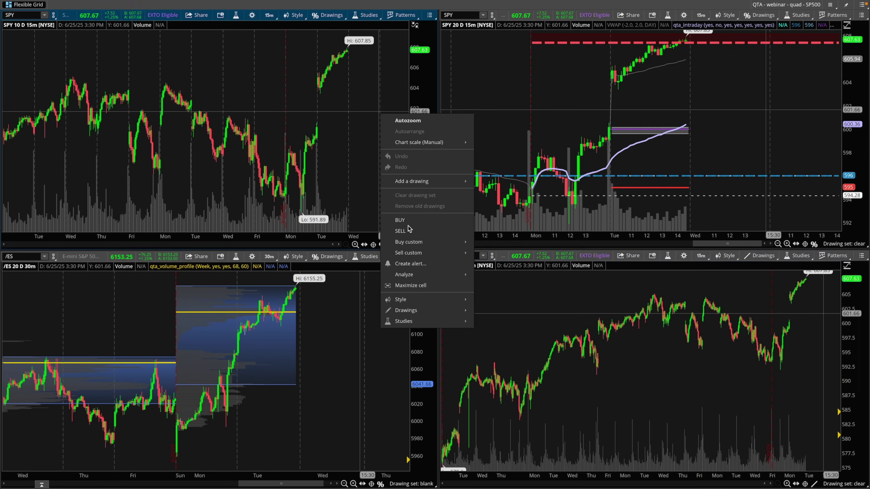
click(423, 285)
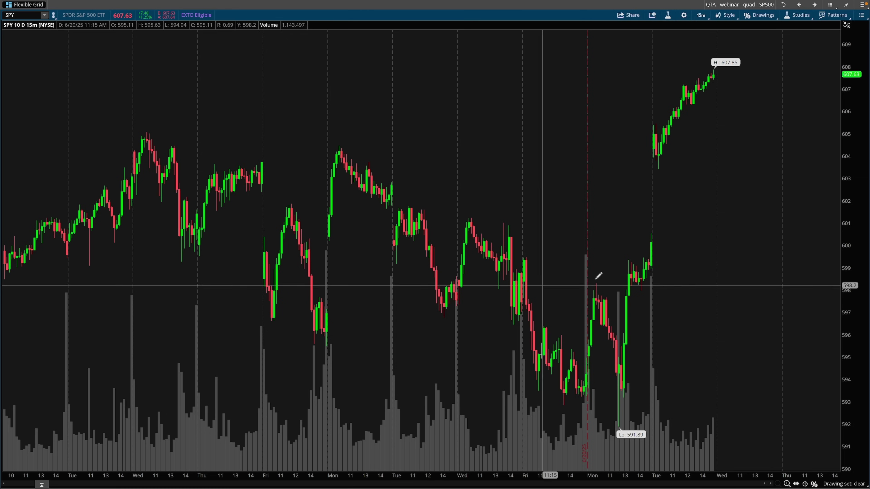
click(844, 484)
click(806, 367)
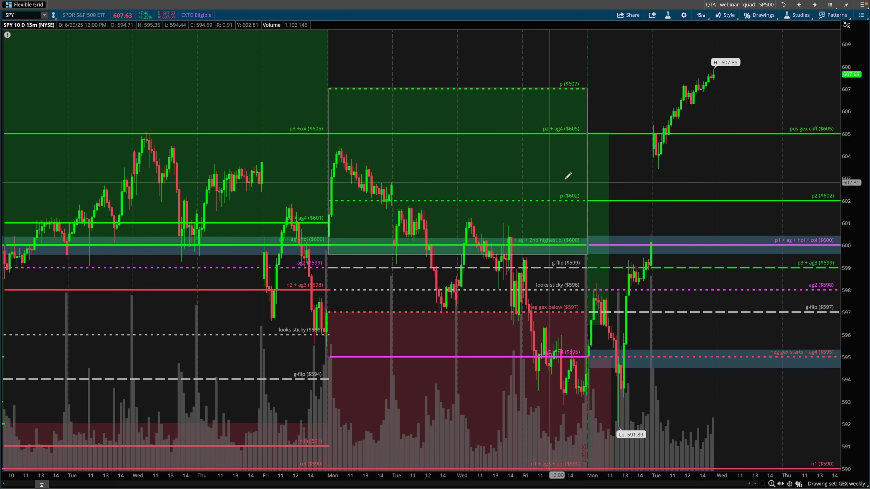
Set the SPY 15-minute chart's time interval to 90 days
click(700, 15)
click(708, 30)
click(721, 80)
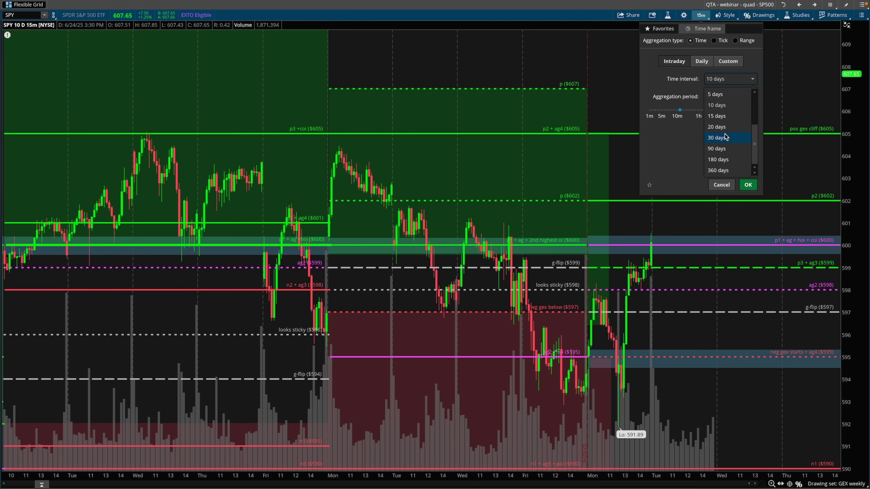
click(719, 149)
click(748, 185)
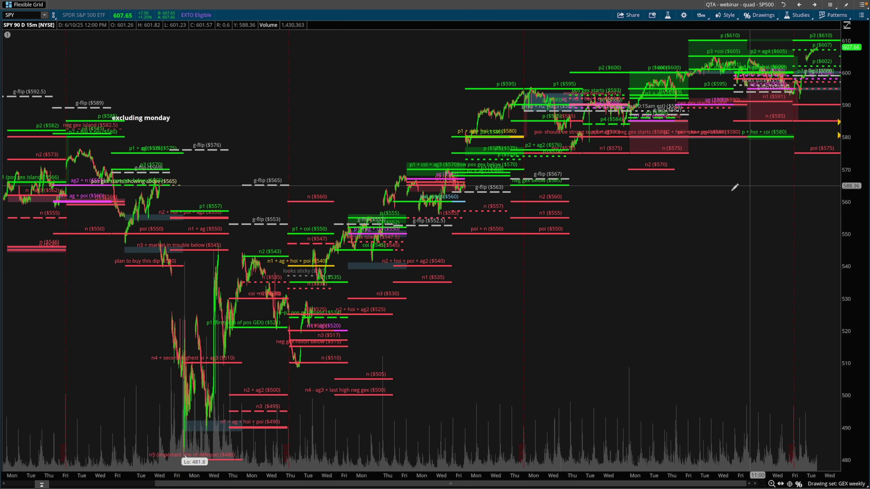
Look back over the SPY chart's earlier GEX levels and set its time interval to 180 days
scroll(301, 149, up, 5)
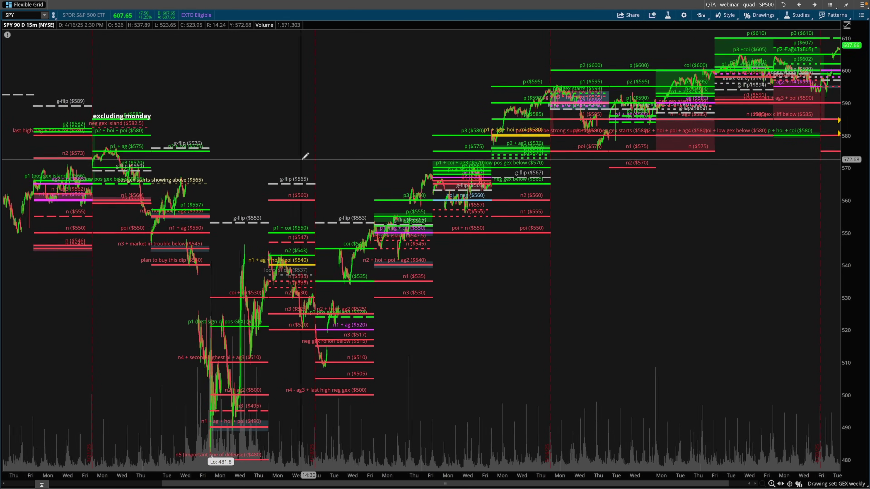
scroll(307, 167, up, 15)
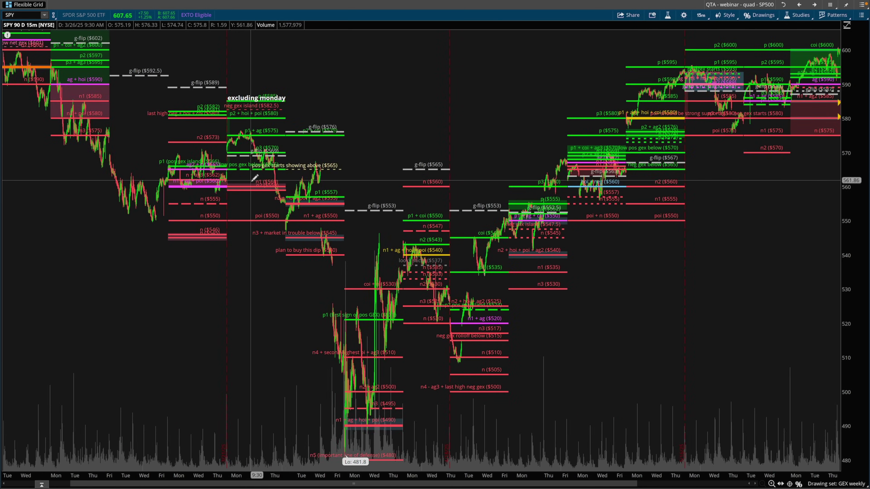
scroll(310, 160, up, 3)
right_click(469, 83)
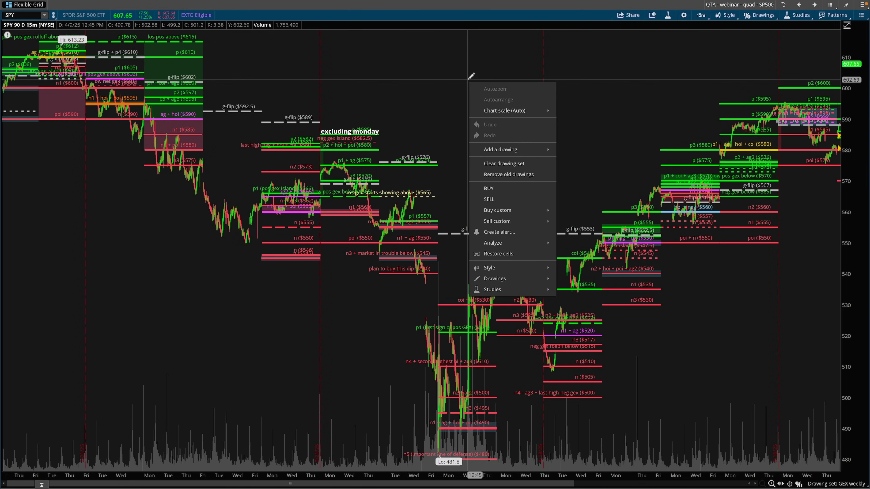
click(701, 15)
click(704, 33)
click(747, 184)
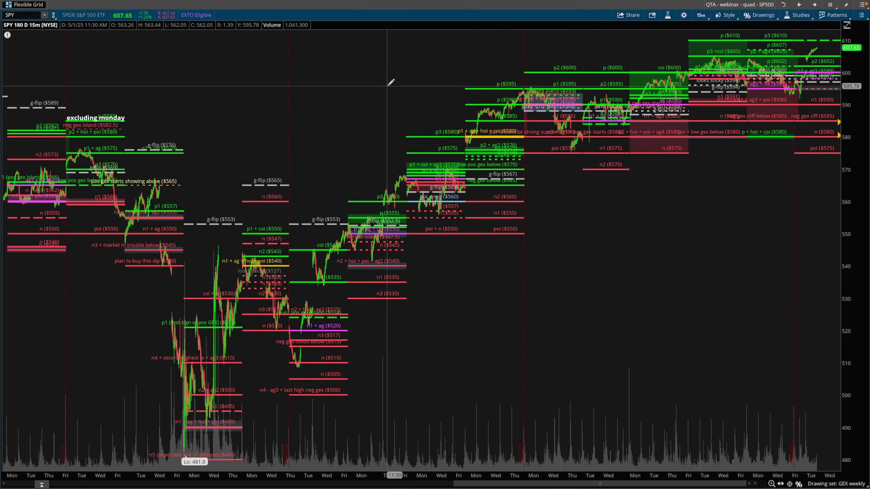
Zoom in on June on the SPY chart and mark by hand the early-June price action and the area just below the $585 level
drag(386, 86, 850, 123)
drag(387, 124, 553, 115)
scroll(424, 216, left, 1)
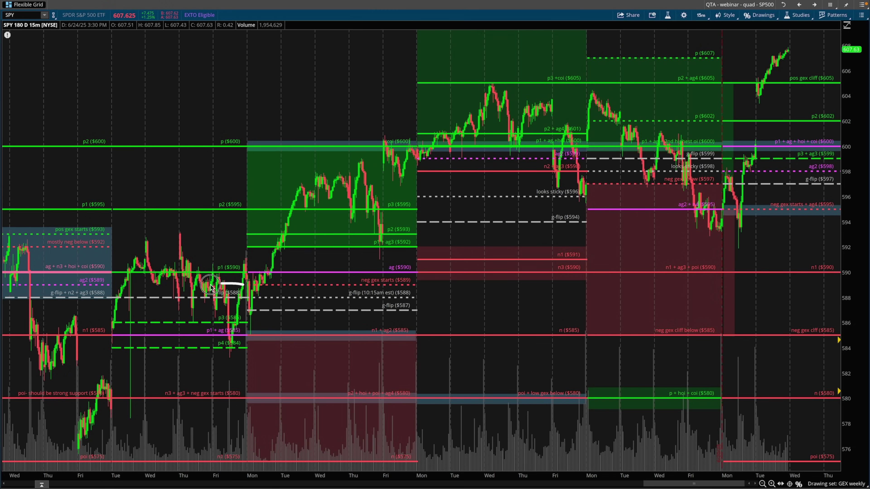
mouse_move(210, 285)
mouse_down()
mouse_move(233, 277)
mouse_move(196, 284)
mouse_up()
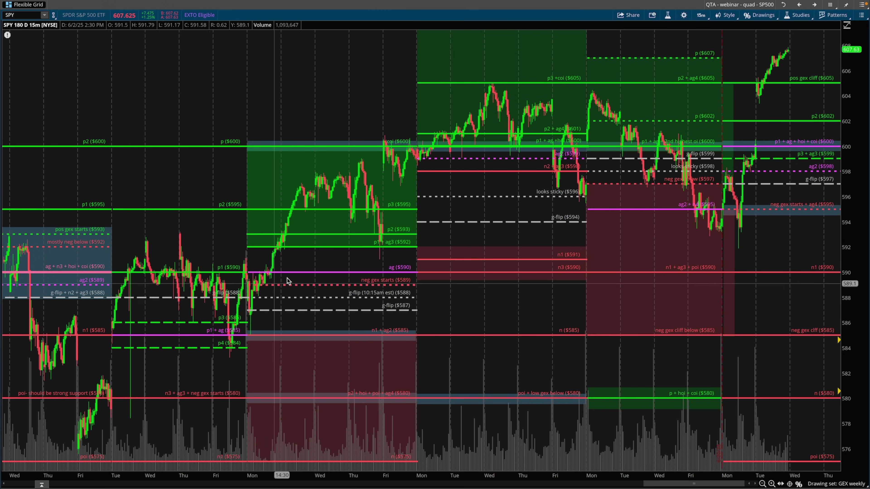
mouse_move(289, 233)
mouse_down()
mouse_move(339, 171)
mouse_move(372, 203)
mouse_move(382, 244)
mouse_up()
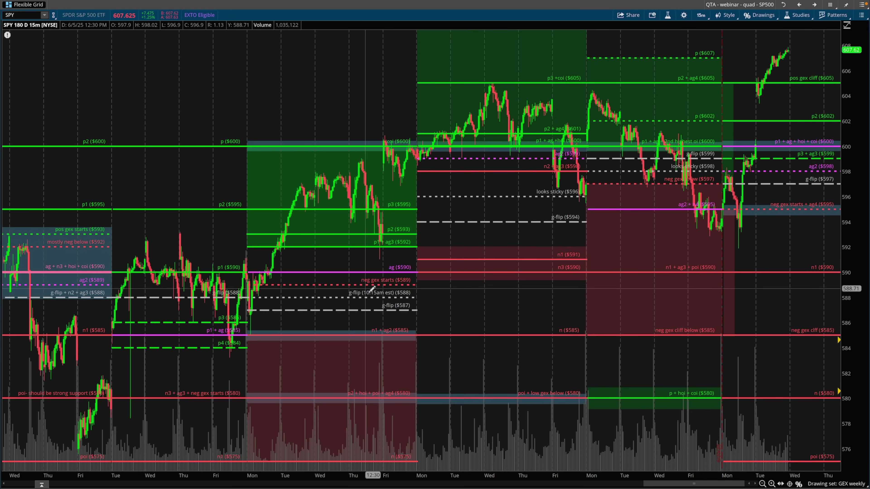
drag(395, 332, 455, 386)
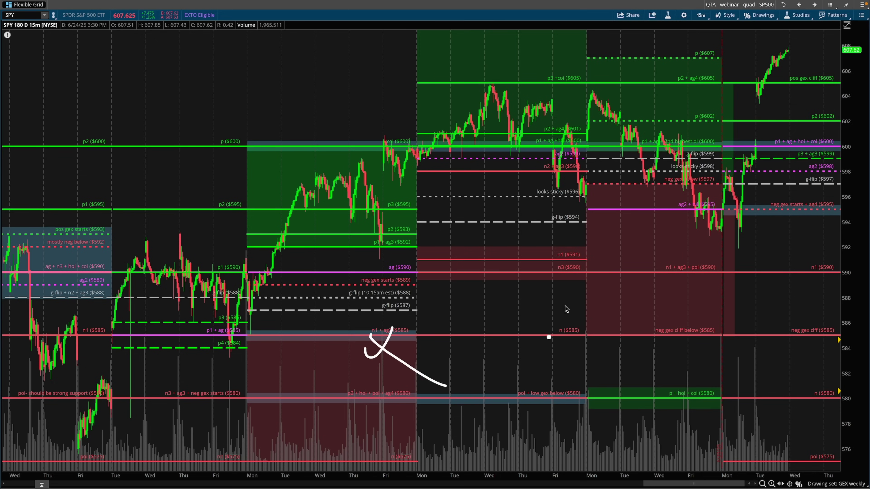
Zoom in on June 23 and 24, cross the $600 level by hand and trace the jump from Monday's close to Tuesday's open
drag(189, 363, 840, 363)
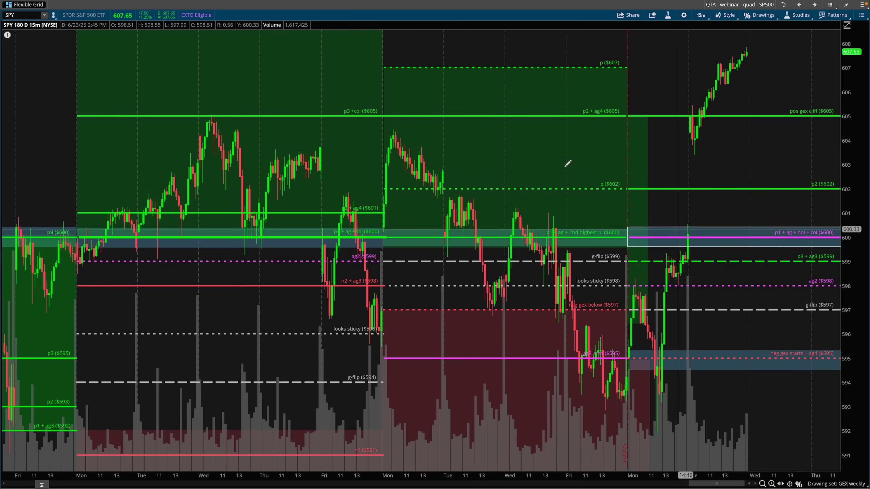
mouse_move(480, 219)
mouse_down()
mouse_move(839, 327)
mouse_move(840, 337)
mouse_up()
mouse_move(404, 125)
mouse_down()
mouse_move(320, 336)
mouse_move(381, 115)
mouse_up()
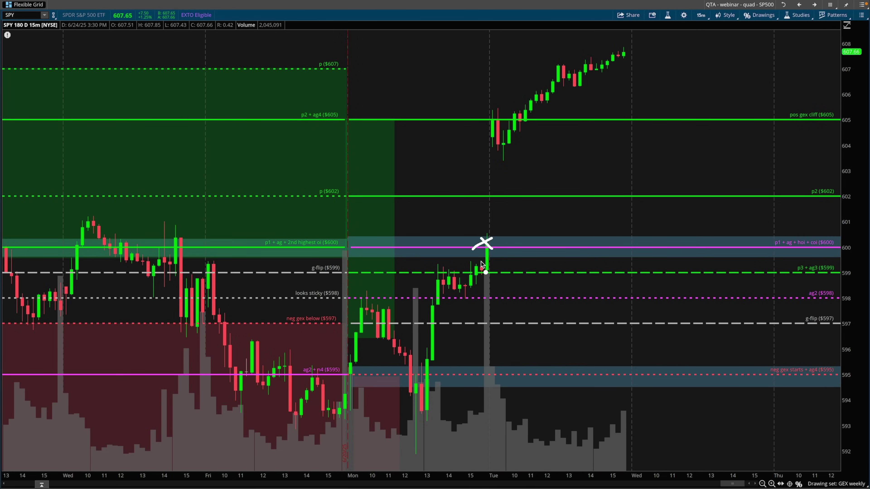
mouse_move(424, 396)
mouse_down()
mouse_move(442, 276)
mouse_move(481, 306)
mouse_move(491, 181)
mouse_move(600, 74)
mouse_move(616, 74)
mouse_up()
key(e)
drag(483, 271, 519, 117)
key(Escape)
Trace Tuesday's climb by hand from its morning low to the day's high, clear the mark and return to the four-chart grid
right_click(575, 158)
click(601, 167)
scroll(707, 150, up, 3)
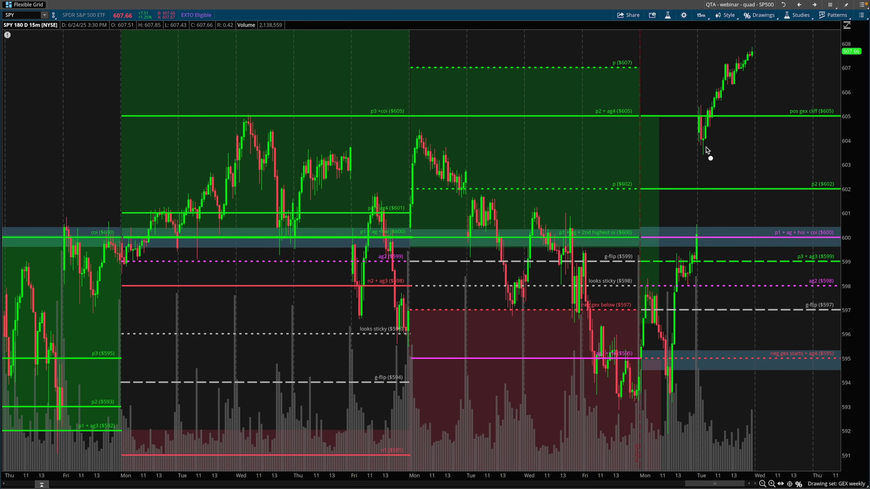
mouse_move(707, 150)
mouse_down()
mouse_move(735, 66)
mouse_move(750, 52)
mouse_up()
key(Escape)
mouse_move(416, 134)
mouse_down()
mouse_move(664, 320)
mouse_move(716, 324)
mouse_up()
mouse_move(781, 139)
mouse_down()
mouse_move(761, 35)
mouse_move(652, 249)
mouse_move(775, 110)
mouse_up()
click(783, 5)
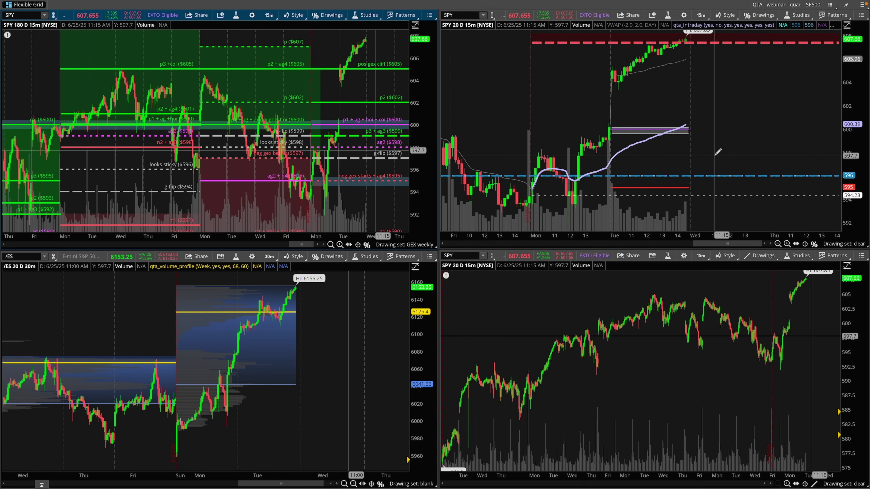
Handwrite a boxed 2D on the SPY 20-day chart with the qta_intraday study and 3D on the plain SPY one, and clear the marks
drag(708, 101, 764, 148)
mouse_move(788, 103)
mouse_down()
mouse_move(774, 84)
mouse_move(794, 139)
mouse_up()
mouse_move(615, 369)
mouse_down()
mouse_move(652, 381)
mouse_move(621, 418)
mouse_up()
mouse_move(689, 410)
mouse_down()
mouse_move(713, 365)
mouse_move(682, 415)
mouse_up()
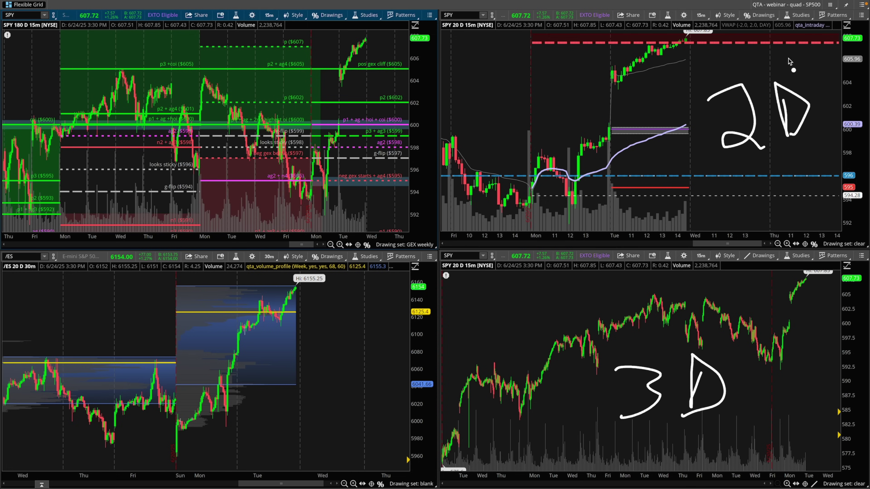
mouse_move(787, 59)
mouse_down()
mouse_move(679, 140)
mouse_move(828, 127)
mouse_move(785, 61)
mouse_up()
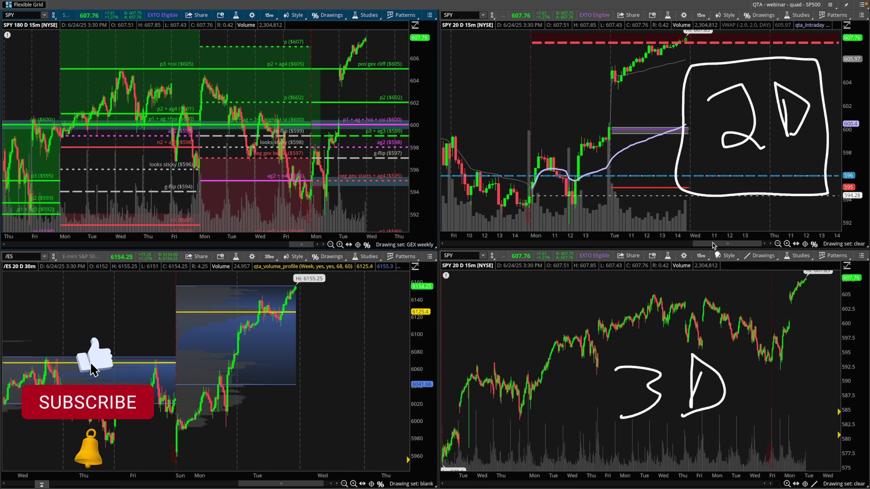
key(Escape)
Rescale and maximize the SPY 20-day chart with the qta_intraday study, mark Tuesday's opening price area by hand and clear the marks
mouse_move(851, 130)
mouse_down()
mouse_move(850, 168)
mouse_move(851, 145)
mouse_up()
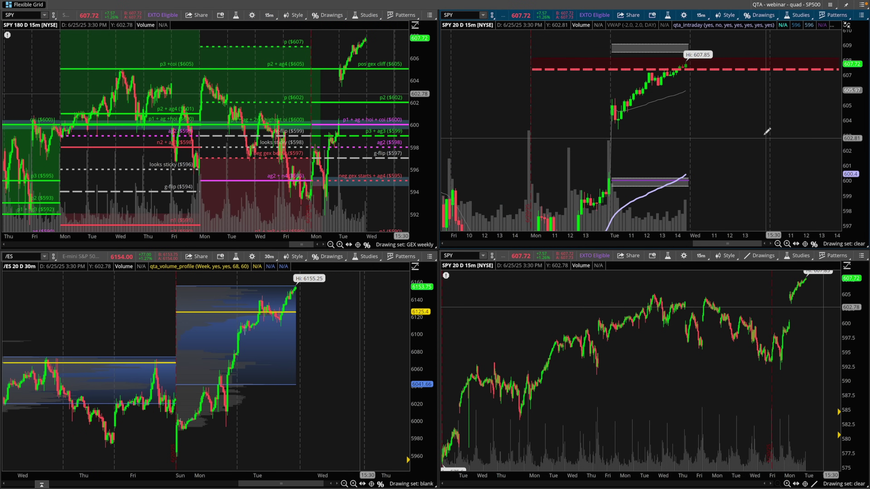
right_click(748, 124)
click(784, 297)
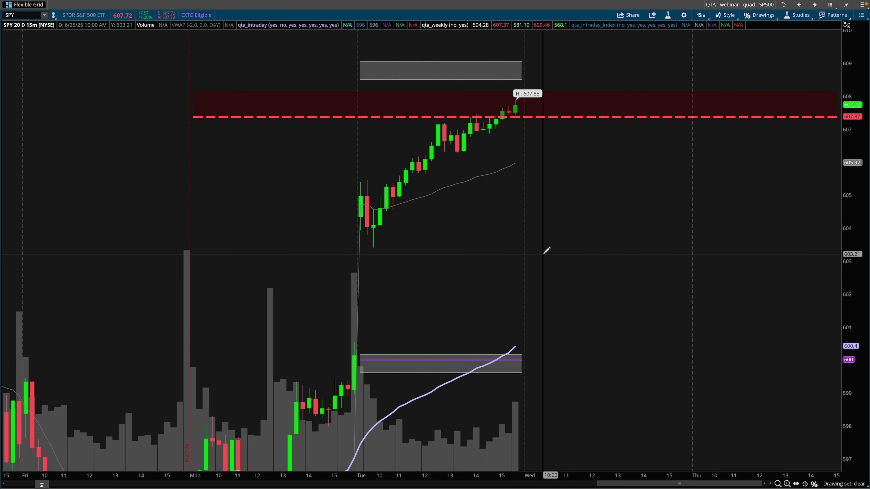
scroll(543, 254, left, 3)
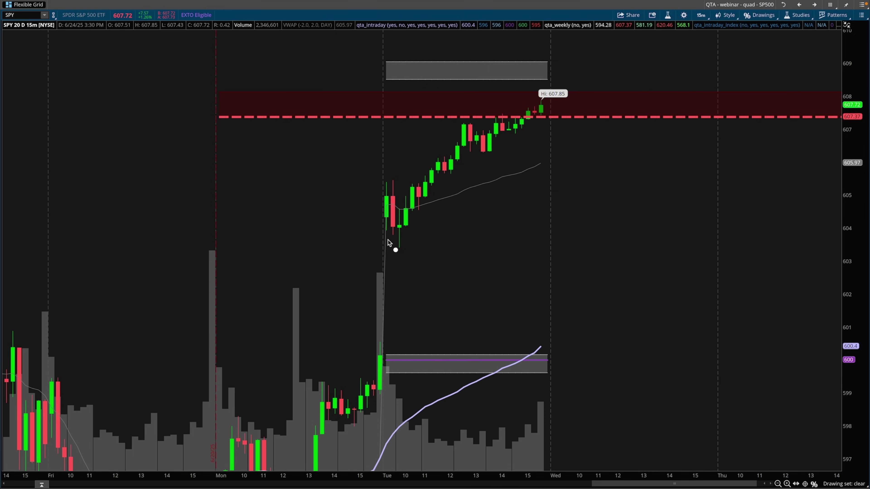
drag(346, 241, 590, 241)
drag(327, 192, 528, 177)
key(Escape)
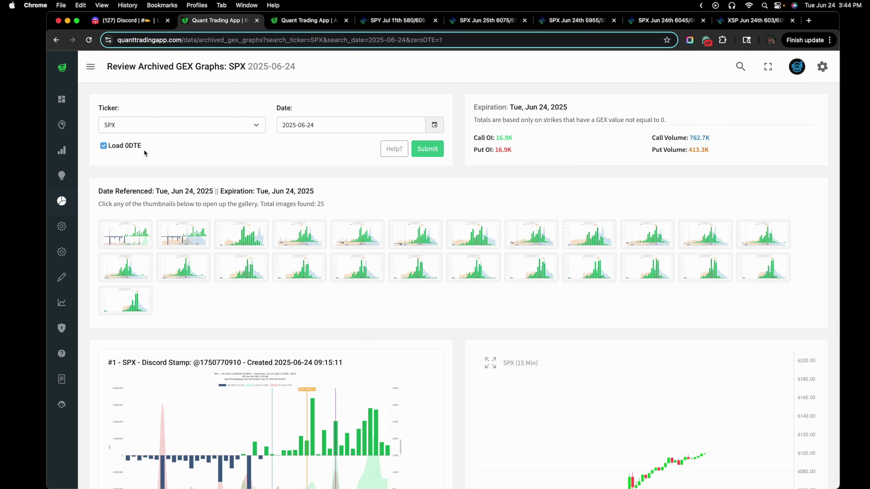
Switch to the Quant Trading App and examine SPY's Gamma Exposure levels on the 15-minute chart and the 0 DTE Net GEX graph by strike
mouse_move(77, 129)
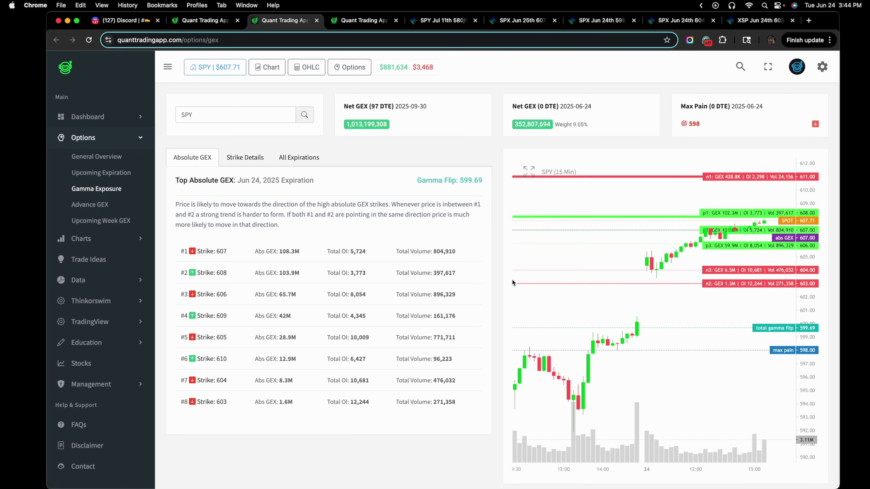
drag(705, 311, 694, 315)
drag(816, 320, 816, 264)
drag(691, 295, 669, 319)
scroll(705, 315, down, 3)
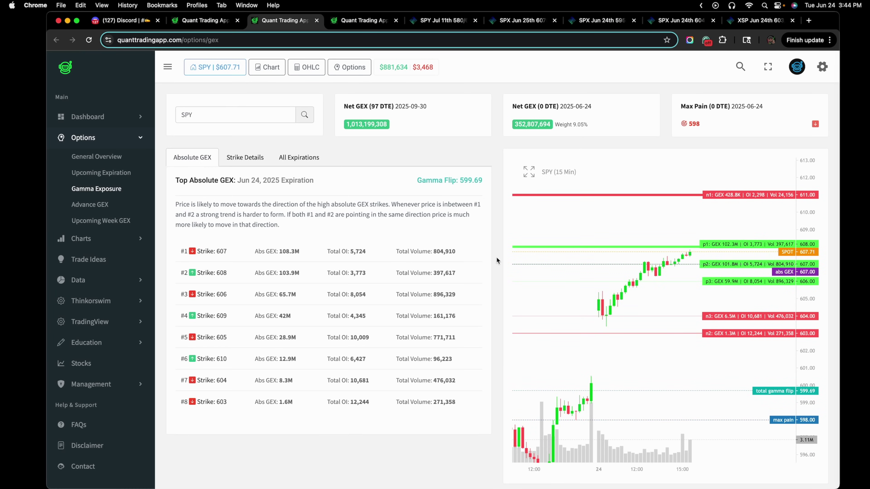
scroll(428, 253, down, 10)
scroll(427, 246, up, 2)
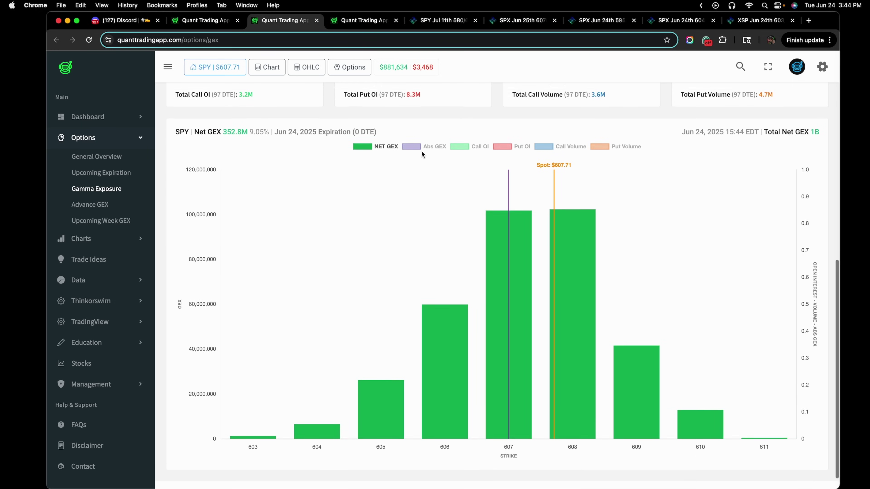
drag(540, 160, 602, 155)
scroll(389, 254, up, 7)
scroll(389, 261, up, 5)
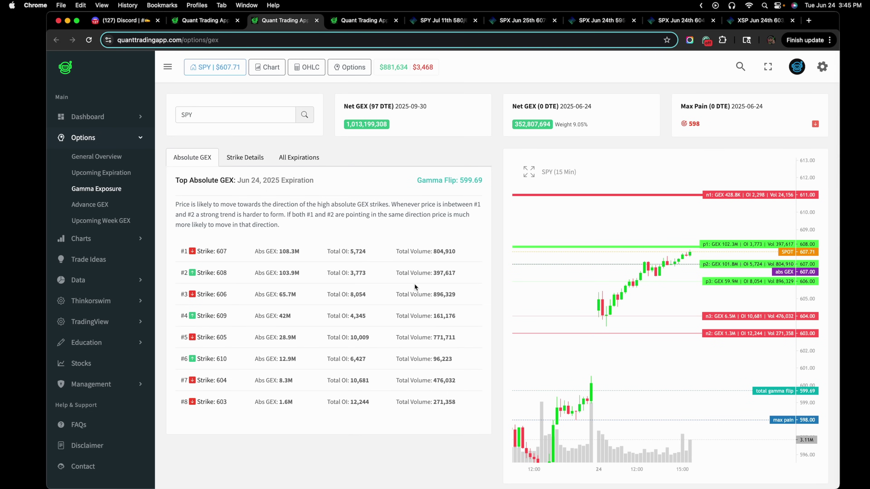